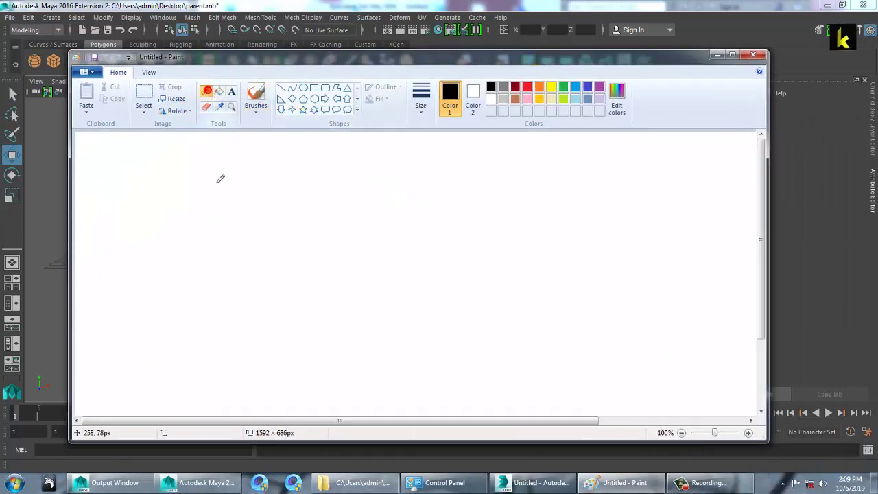
Sketch a hierarchy diagram with a circled P pointing to a circled C, branches to K and S, and an outline around both circles
drag(225, 268, 203, 151)
click(229, 204)
drag(230, 190, 210, 204)
drag(302, 214, 370, 222)
mouse_move(450, 250)
mouse_down()
mouse_move(519, 192)
mouse_move(495, 181)
mouse_up()
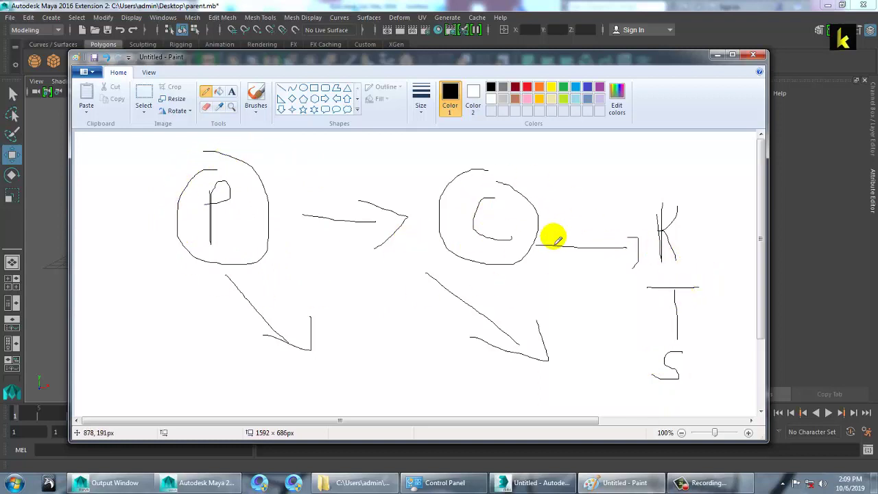
mouse_move(526, 162)
mouse_down()
mouse_move(222, 135)
mouse_move(180, 257)
mouse_move(410, 309)
mouse_move(543, 281)
mouse_move(557, 173)
mouse_move(513, 162)
mouse_up()
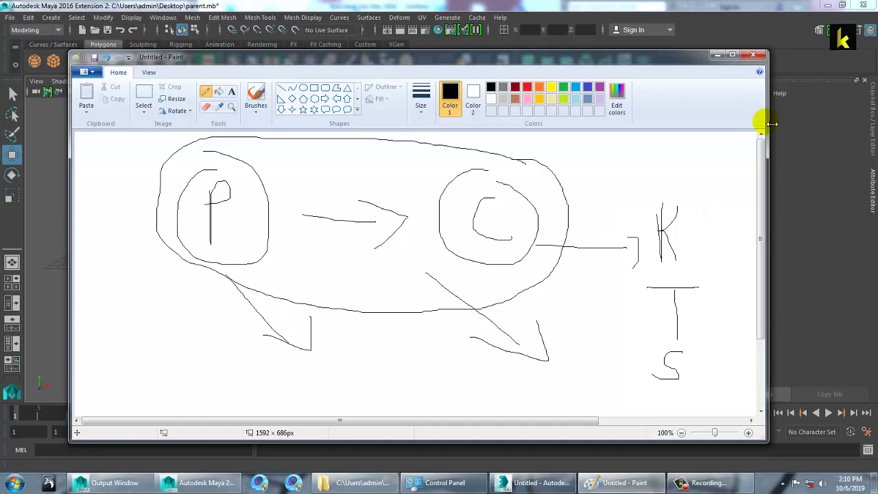
Switch to Maya and inspect the sphere, inner bar, pipe joint and outer bar one by one with their pivots
click(715, 55)
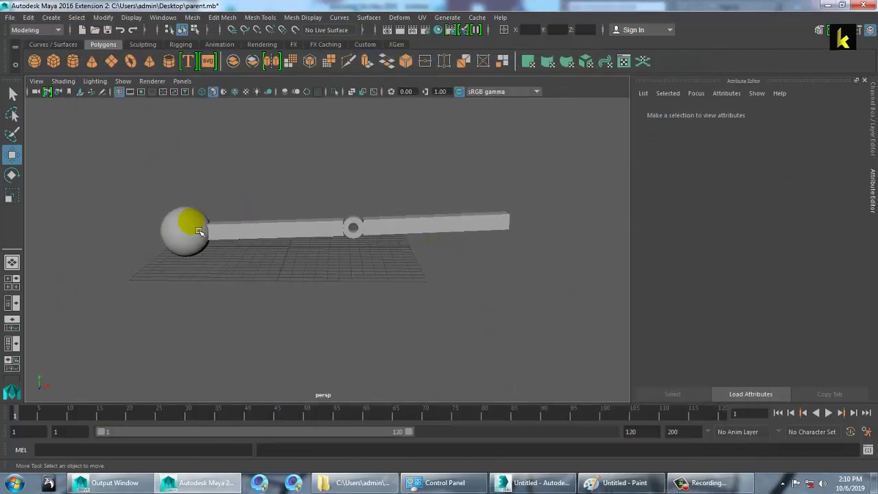
click(198, 232)
click(425, 269)
click(350, 240)
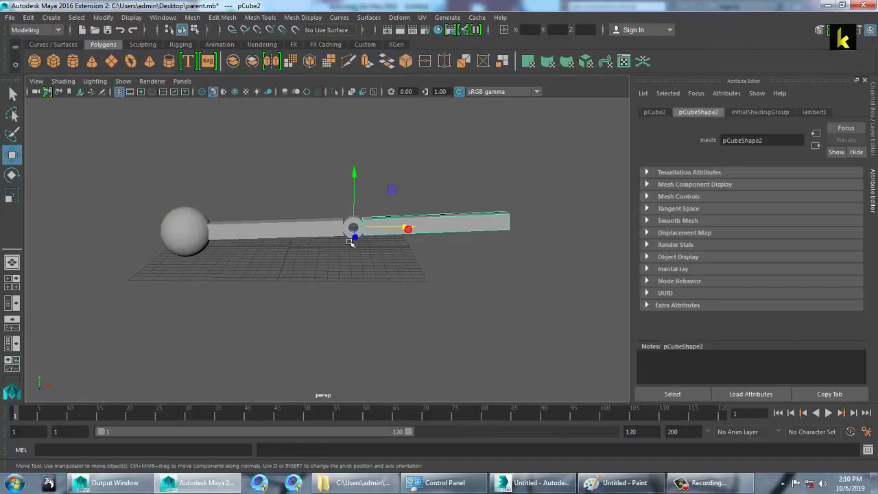
scroll(406, 254, up, 3)
key(e)
click(278, 306)
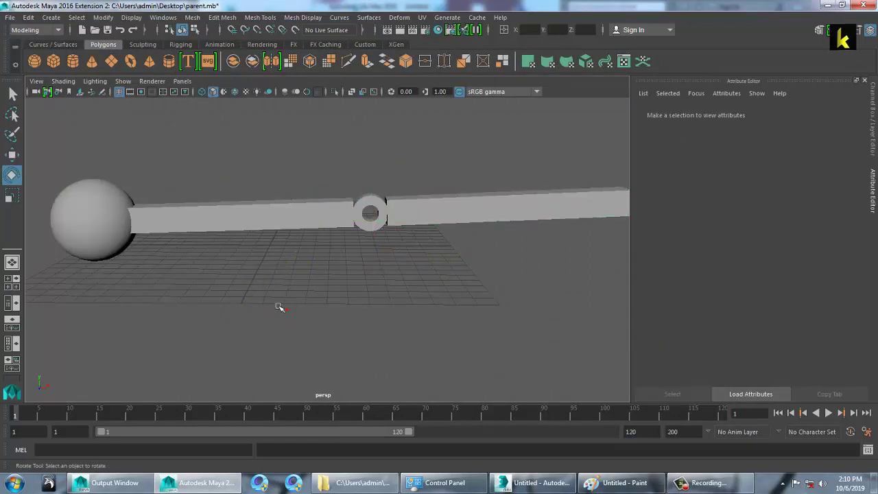
scroll(279, 291, down, 2)
alt+middle_drag(279, 277, 296, 276)
click(172, 229)
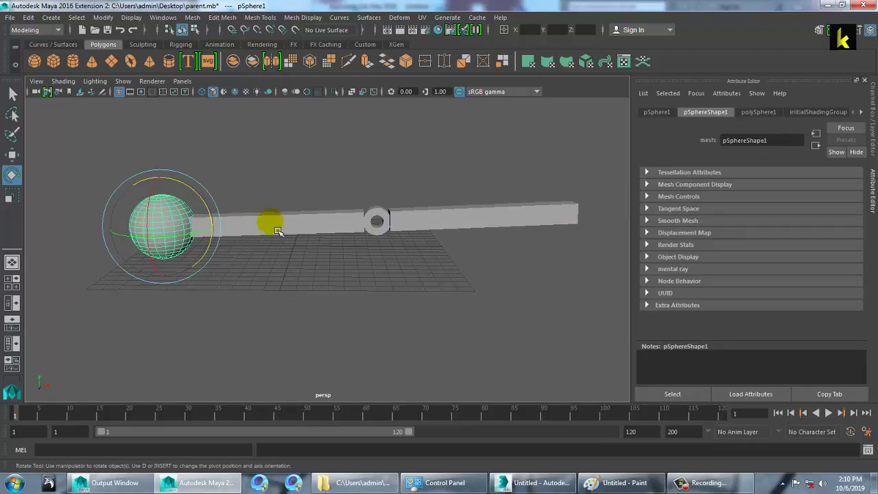
click(272, 225)
click(391, 222)
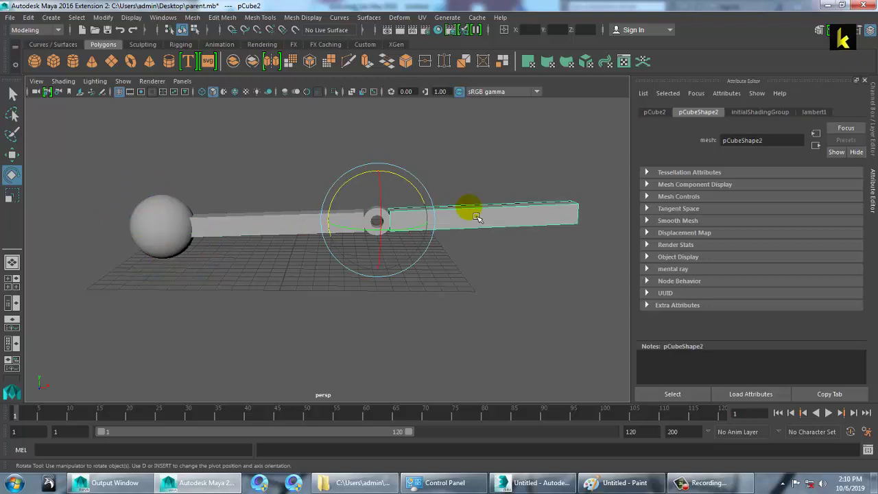
click(405, 353)
click(156, 239)
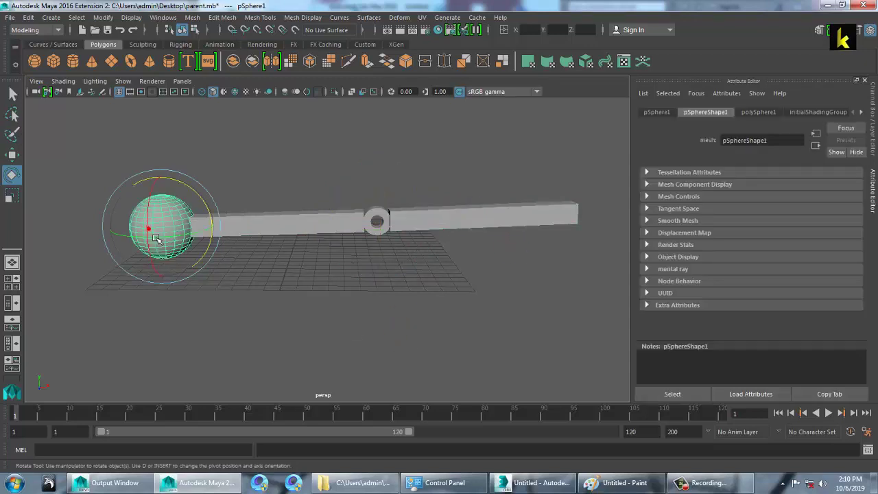
click(328, 230)
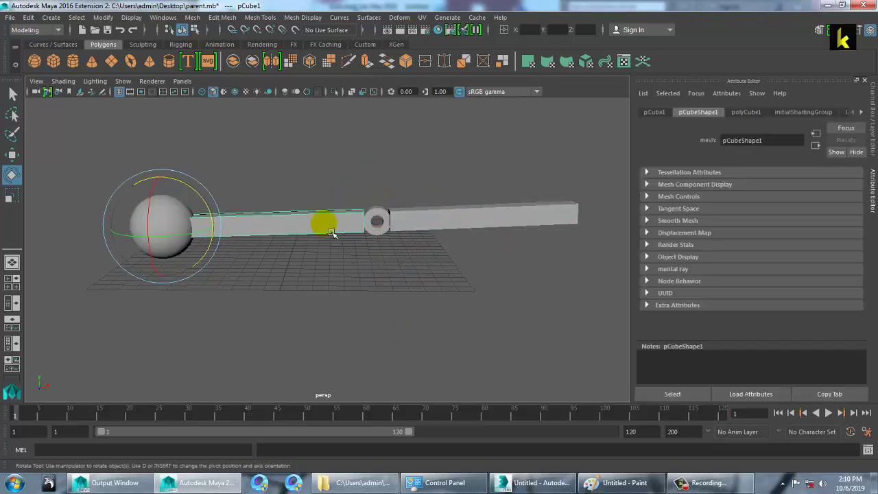
click(378, 221)
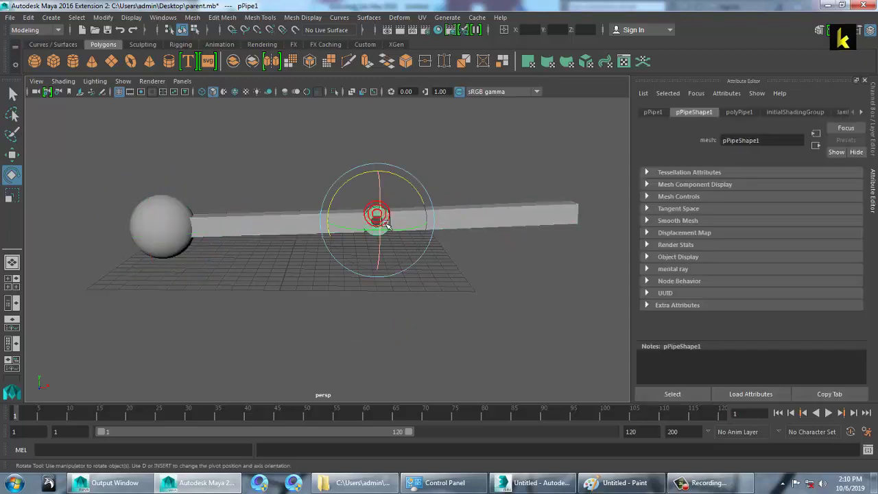
Try rotating the outer bar on its own about the pipe joint, and undo the rotation
click(494, 220)
drag(419, 190, 493, 281)
key(ctrl+z)
click(496, 318)
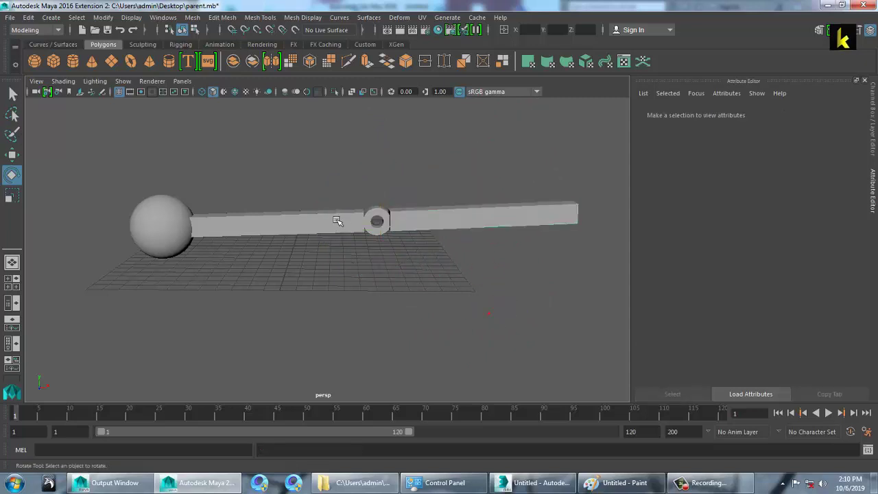
Try rotating the pipe joint, the inner bar and the sphere individually, and undo the test rotations
click(384, 217)
drag(402, 181, 381, 192)
click(272, 220)
drag(201, 199, 210, 216)
key(ctrl+z)
click(151, 267)
click(145, 221)
key(ctrl+z)
In the front view, parent the outer bar to the pipe joint, selecting the bar first and the joint last
key(space)
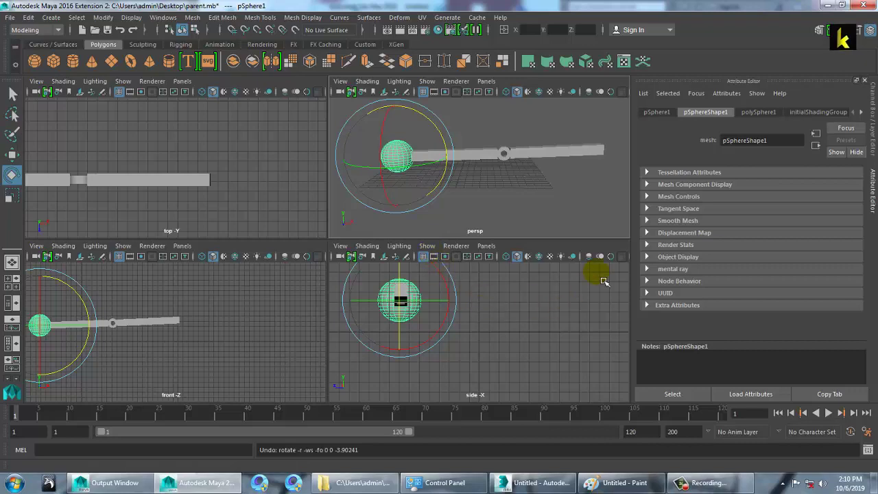
key(space)
click(413, 232)
key(w)
key(space)
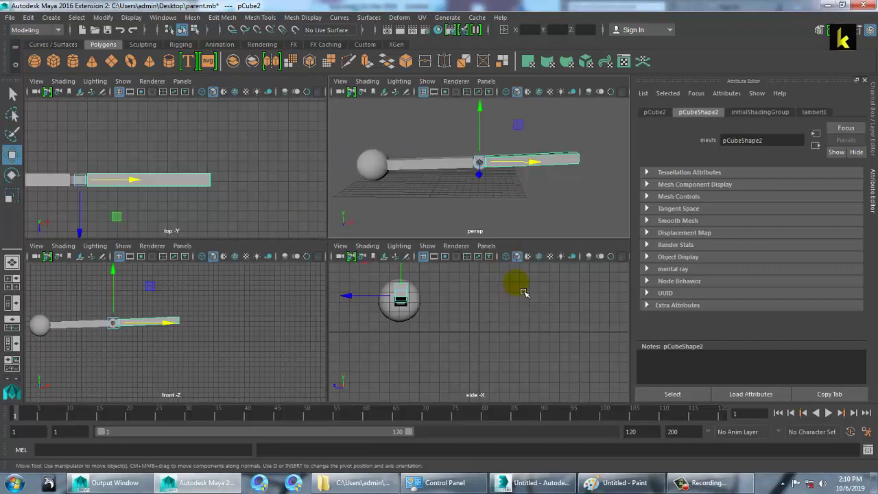
key(space)
scroll(346, 271, up, 5)
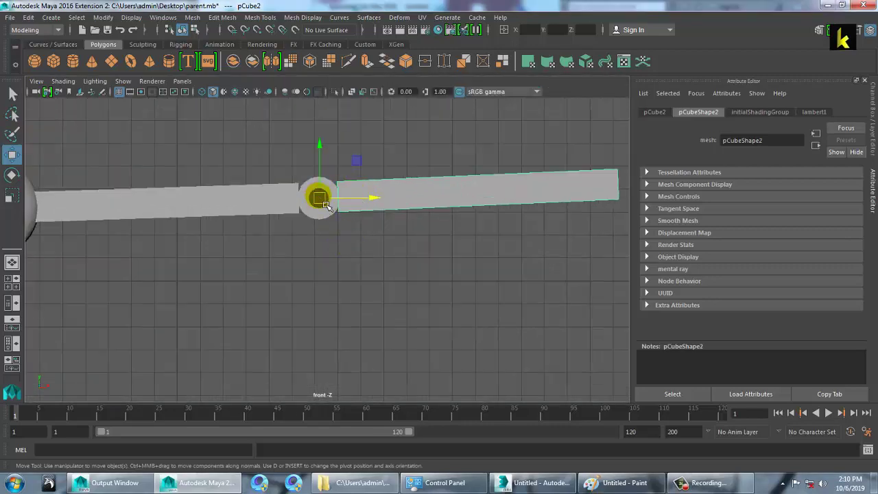
click(414, 212)
click(416, 208)
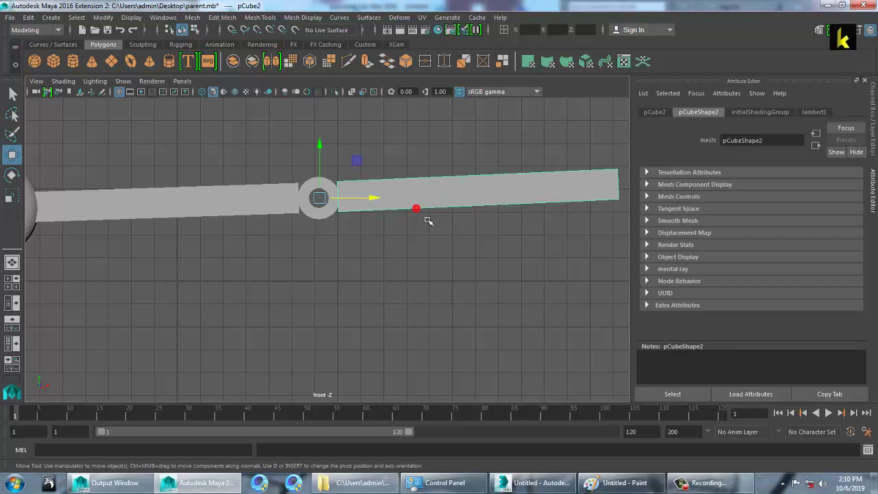
click(325, 231)
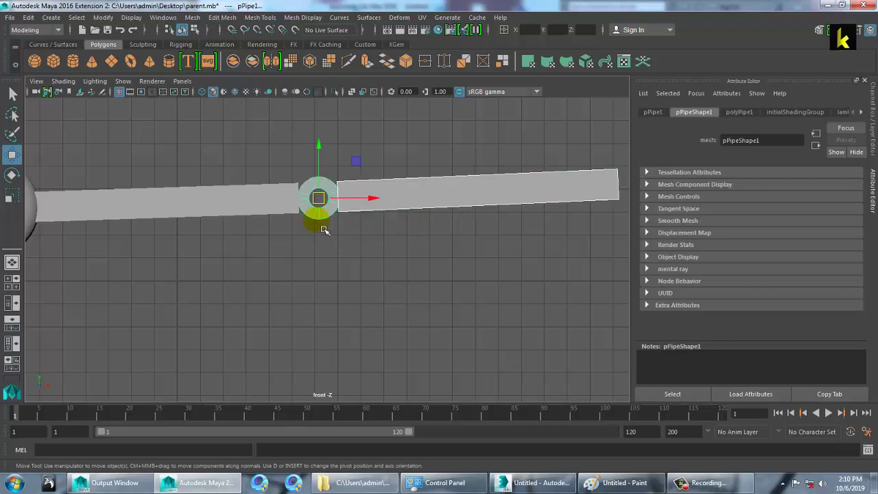
click(394, 274)
click(334, 220)
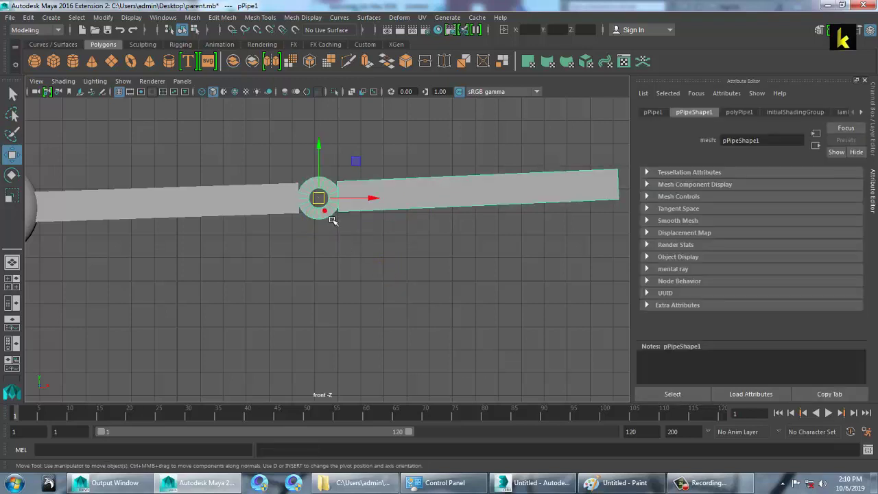
Test-rotate the pipe joint with the attached outer bar, and undo the rotation
click(453, 273)
click(426, 207)
click(324, 219)
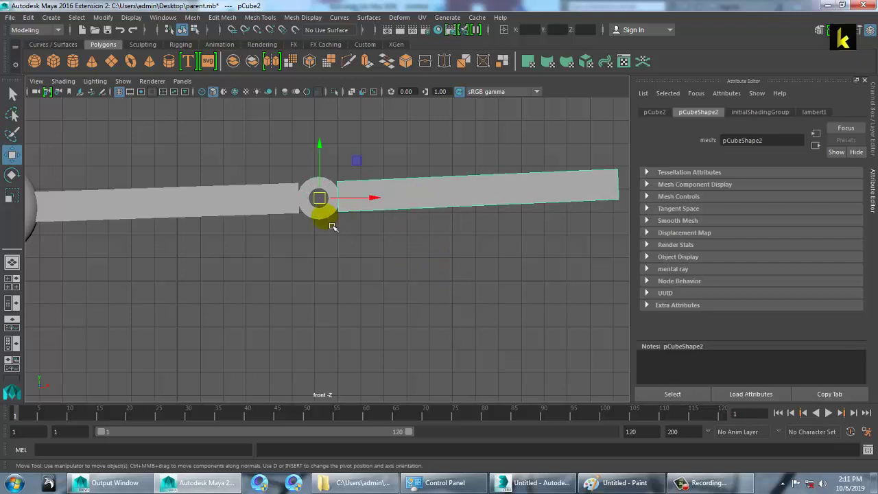
click(333, 220)
key(e)
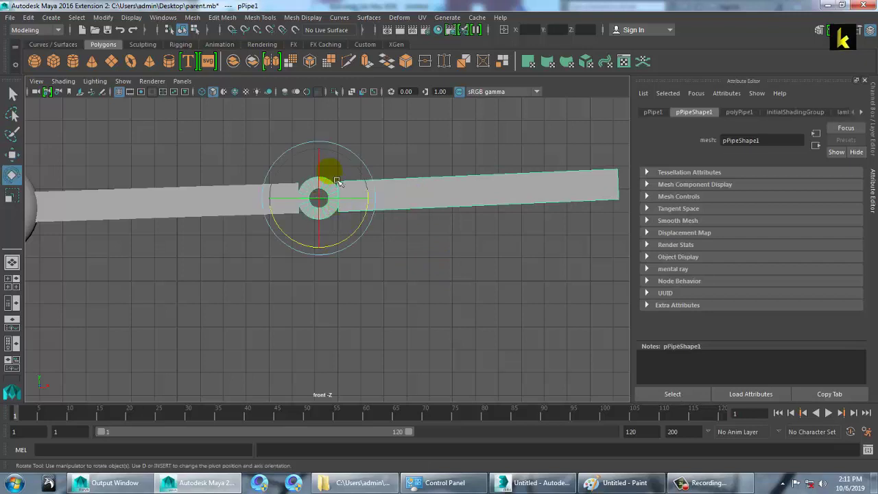
drag(343, 151, 365, 156)
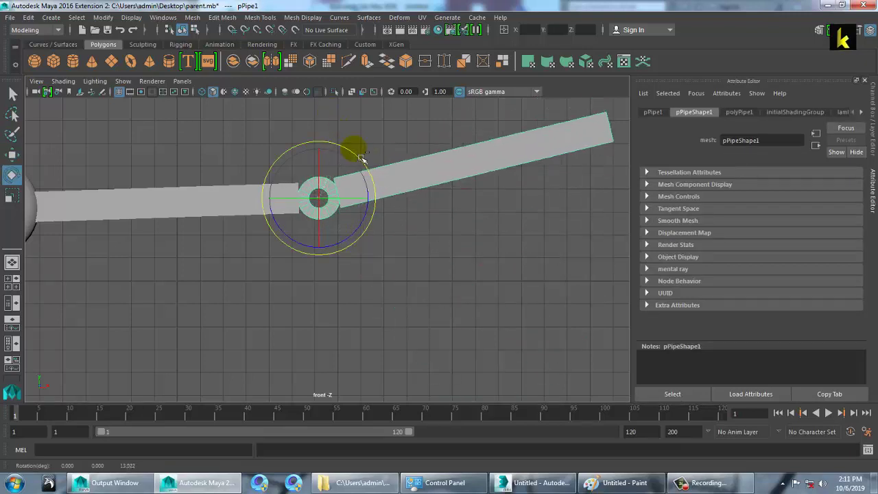
key(ctrl+z)
key(ctrl+z)
Try parenting the outer bar directly to the inner bar
click(381, 268)
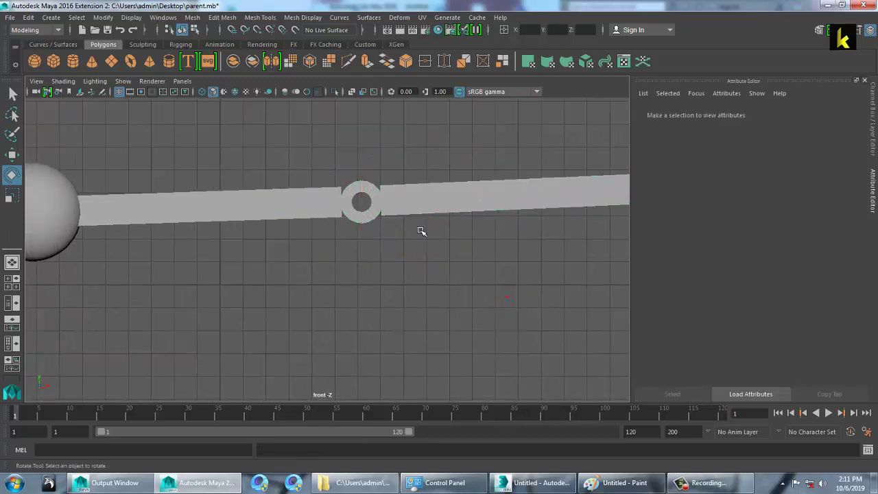
click(247, 218)
click(243, 223)
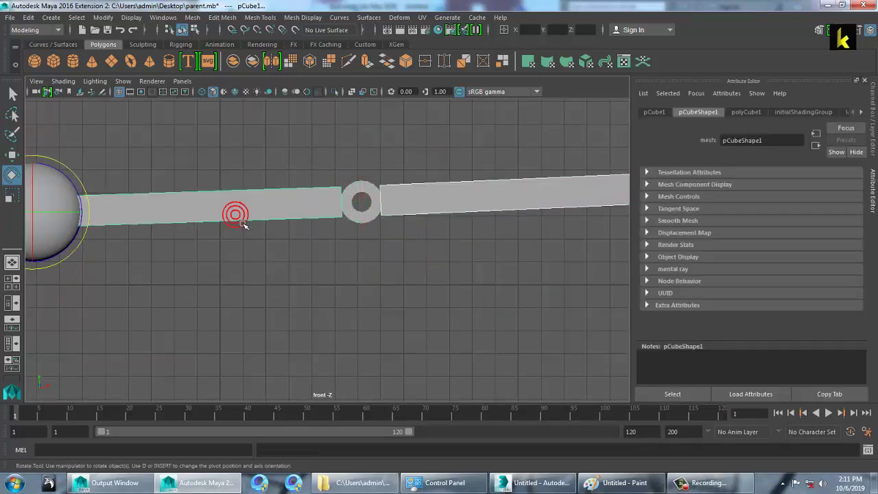
click(252, 218)
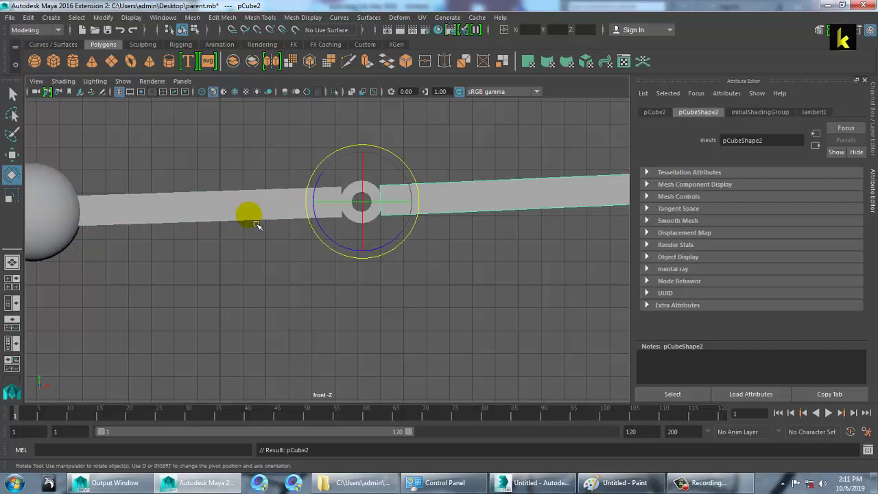
Test-rotate the inner bar about the sphere's centre, and undo the rotation
click(219, 238)
click(243, 221)
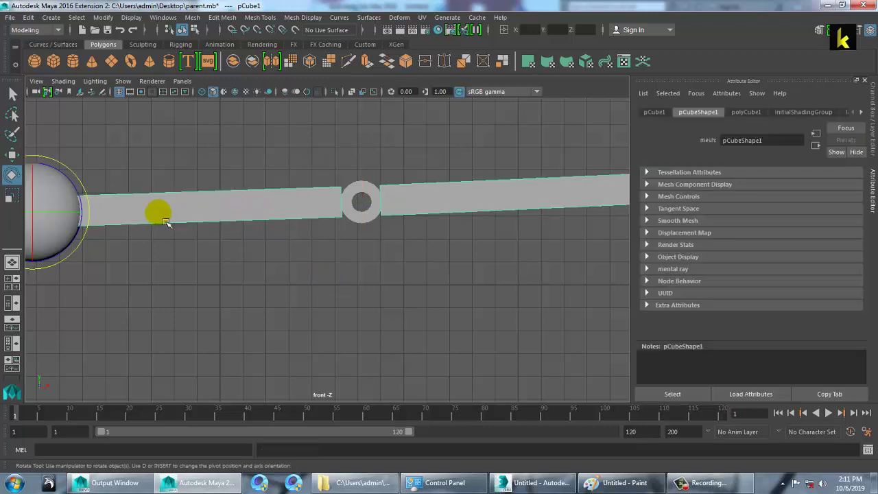
mouse_move(89, 199)
mouse_down()
mouse_move(82, 192)
mouse_move(90, 193)
mouse_up()
key(ctrl+z)
Try parenting the pipe joint to the inner bar alongside the outer bar
click(415, 282)
click(372, 218)
click(233, 221)
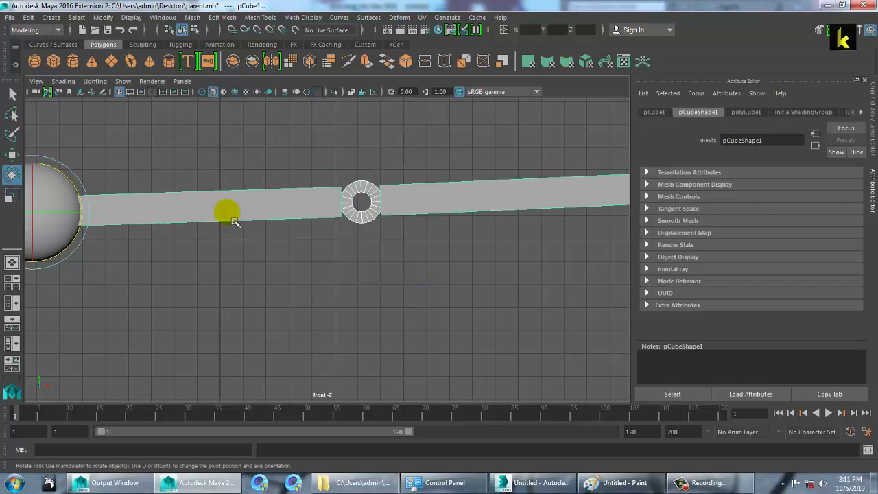
click(392, 305)
Test-rotate the inner bar, then the outer bar by itself to check whether the pipe joint follows
click(232, 218)
click(102, 218)
drag(108, 225, 415, 181)
click(436, 275)
click(379, 217)
key(ctrl+z)
click(451, 245)
click(450, 200)
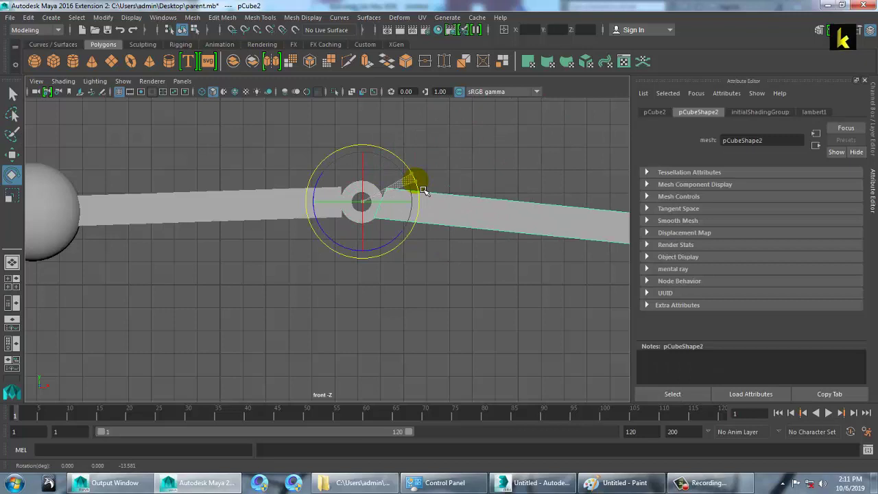
Undo the outer bar's test rotation and the parenting of the pipe joint and outer bar to the inner bar
key(ctrl+z)
key(ctrl+z)
key(ctrl+z)
key(ctrl+z)
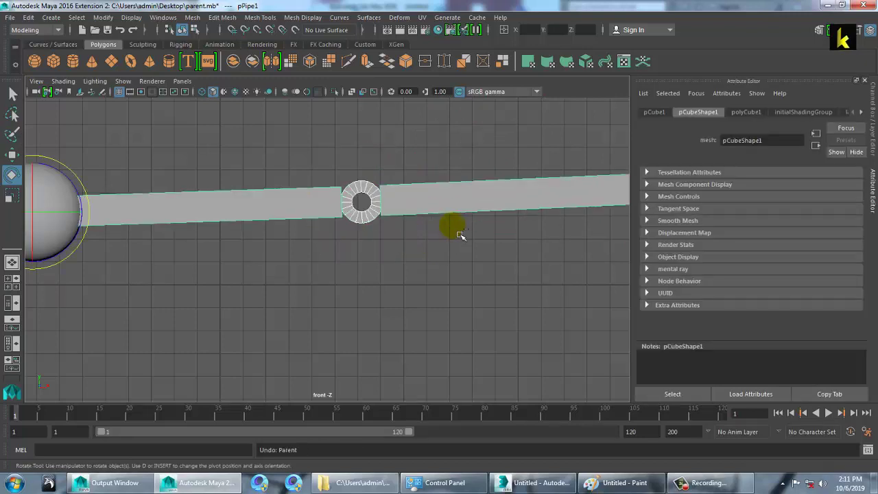
key(ctrl+z)
key(ctrl+z)
key(ctrl+z)
key(ctrl+z)
key(ctrl+z)
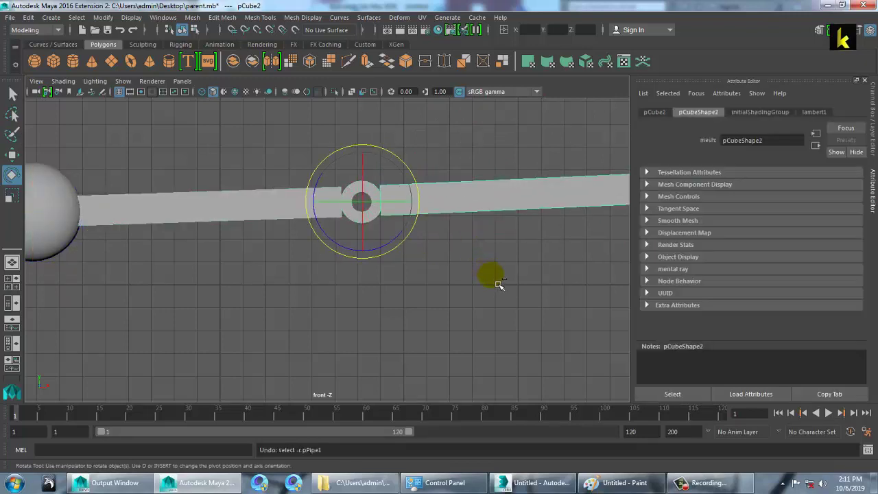
Reselect the outer bar and the pipe joint, test-rotate them about the joint, and undo the rotation
click(503, 298)
click(422, 198)
key(w)
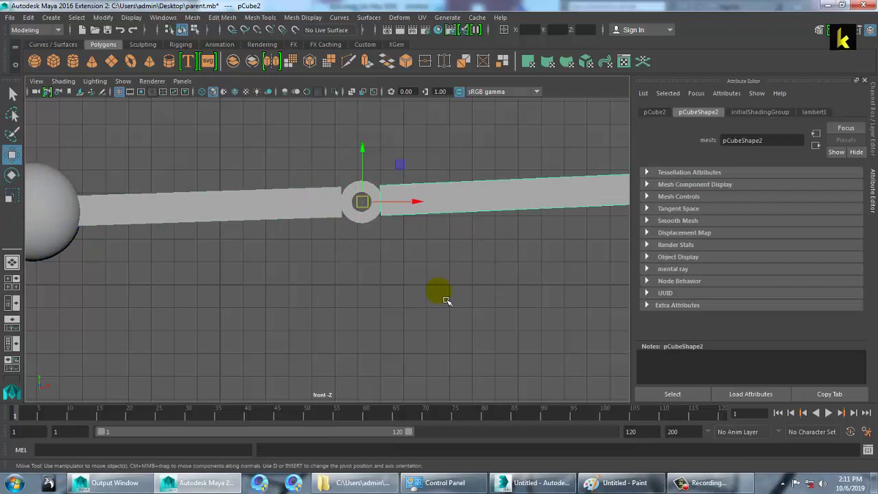
click(482, 223)
click(473, 202)
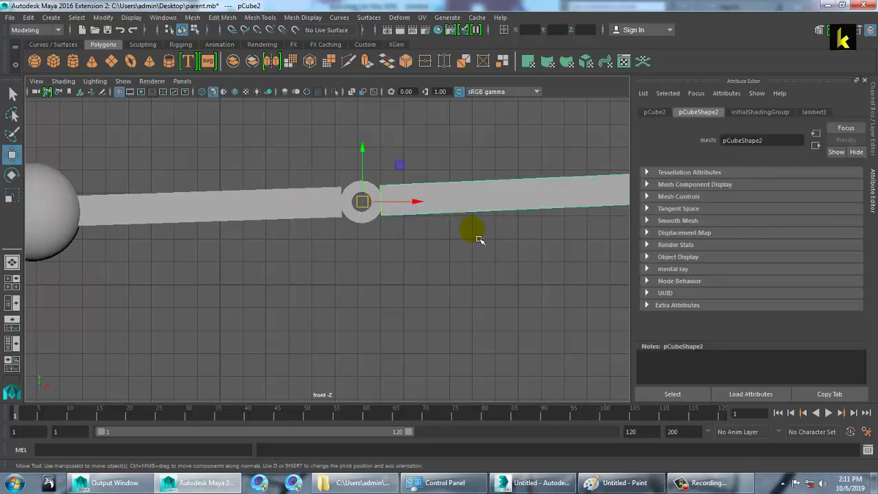
click(364, 221)
key(e)
drag(369, 231, 415, 255)
key(ctrl+z)
click(454, 281)
click(357, 218)
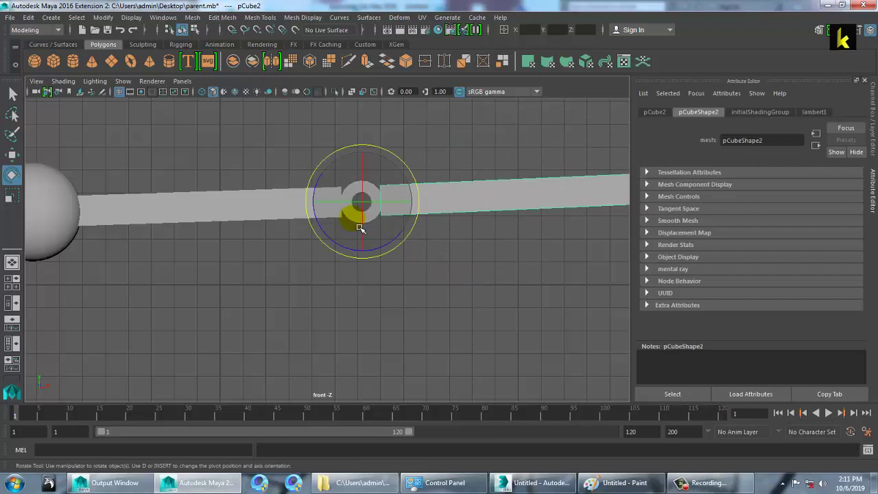
Parent the pipe joint, with its outer bar, to the inner bar
click(463, 308)
click(369, 197)
key(w)
click(278, 203)
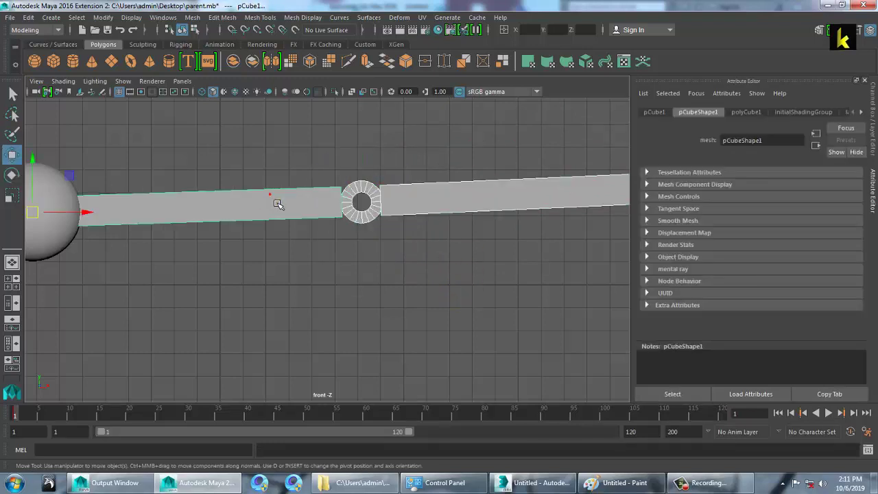
key(p)
Rotate the inner bar and its attached parts slightly downward about the sphere's centre
click(292, 285)
click(254, 205)
key(e)
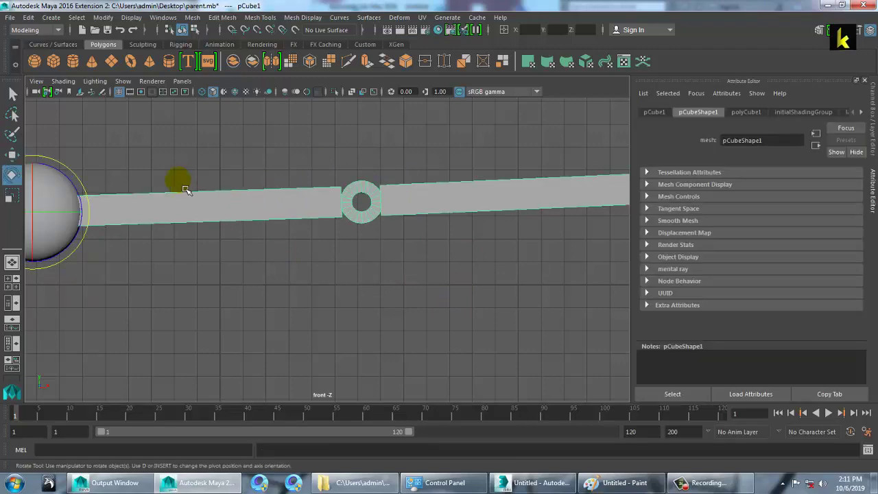
mouse_move(89, 196)
mouse_down()
mouse_move(59, 161)
mouse_move(92, 199)
mouse_move(92, 172)
mouse_move(105, 190)
mouse_up()
Parent the inner bar, with its pipe joint and outer bar, to the sphere
alt+middle_drag(258, 205, 381, 196)
click(257, 274)
click(301, 220)
key(w)
click(129, 194)
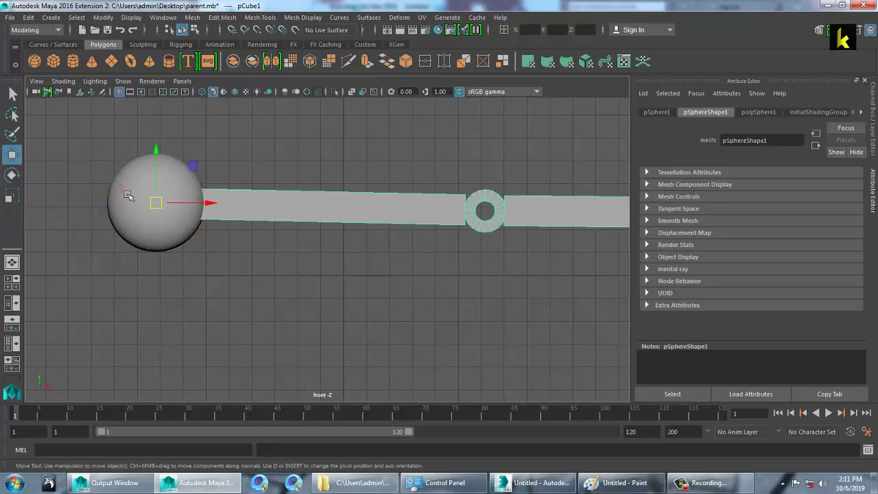
drag(149, 213, 166, 217)
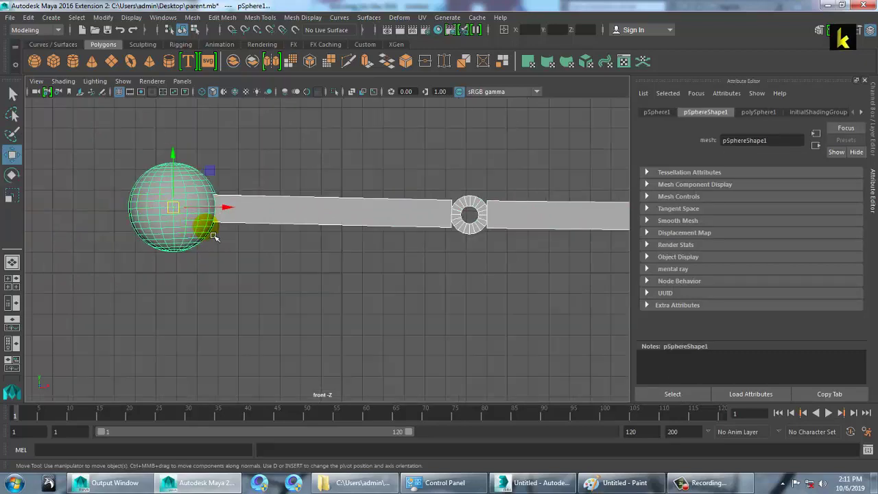
click(226, 269)
Test-rotate the sphere together with the whole attached arm and undo the rotation
click(163, 220)
scroll(241, 229, down, 5)
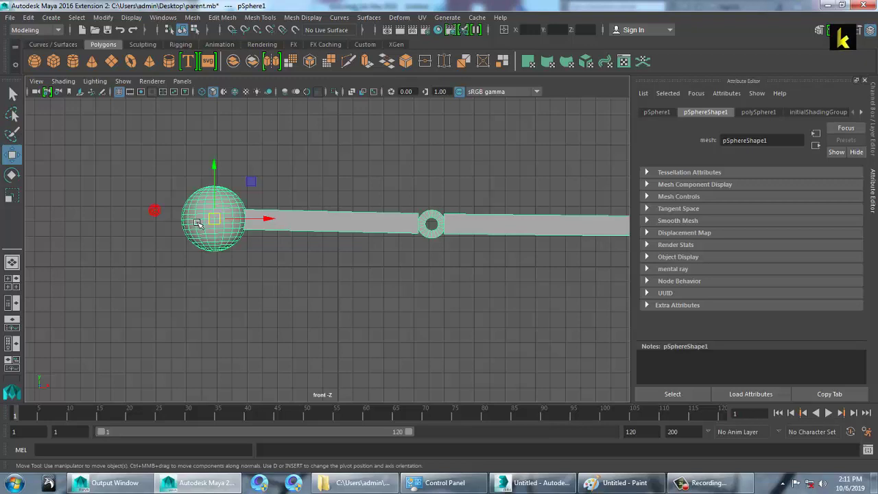
key(e)
drag(284, 196, 379, 220)
key(ctrl+z)
Test-rotate the outer bar about the pipe joint and the inner bar about the sphere's centre, restoring both
click(461, 233)
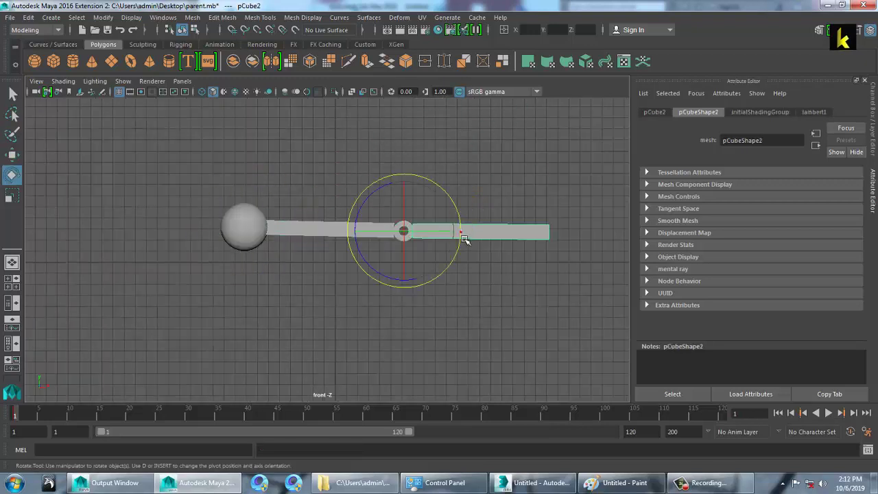
mouse_move(455, 203)
mouse_down()
mouse_move(449, 200)
mouse_move(462, 215)
mouse_move(457, 206)
mouse_up()
key(ctrl+z)
click(325, 231)
drag(309, 218, 465, 295)
Select the sphere, pipe joint and outer bar in turn to examine what each one carries along in the hierarchy
click(287, 269)
click(249, 251)
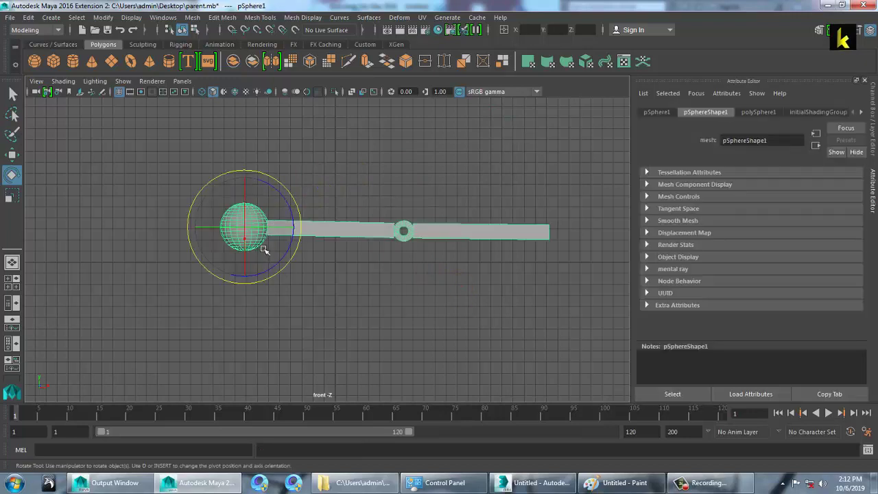
click(405, 234)
click(495, 239)
click(505, 283)
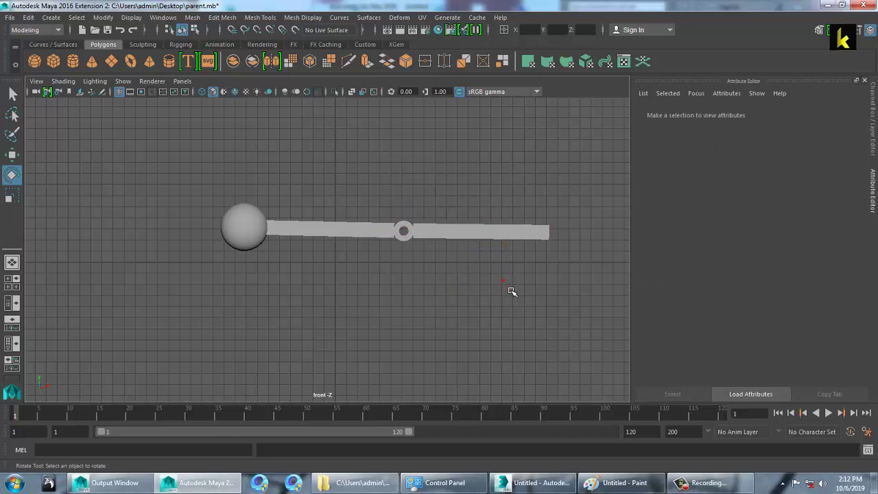
Unparent the bars and the pipe joint, and select the joint and outer bar individually to check their separation
scroll(455, 284, up, 2)
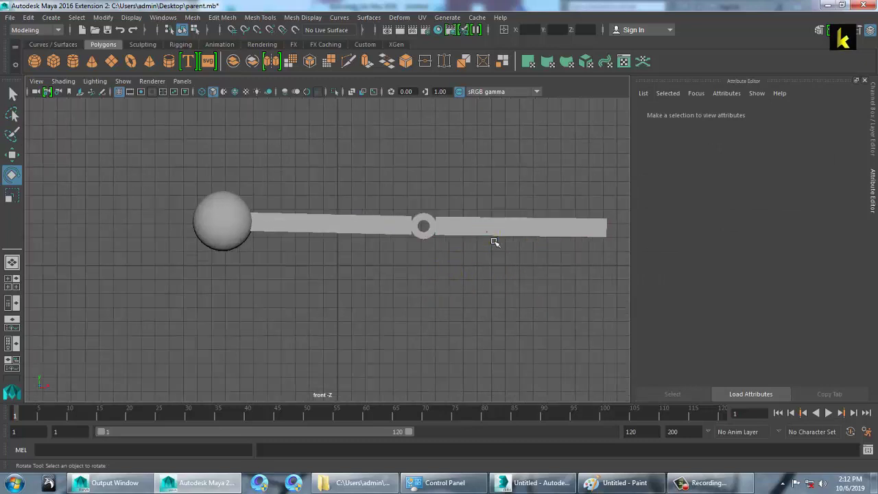
click(493, 237)
drag(197, 196, 394, 328)
click(391, 321)
click(364, 231)
click(441, 256)
click(429, 239)
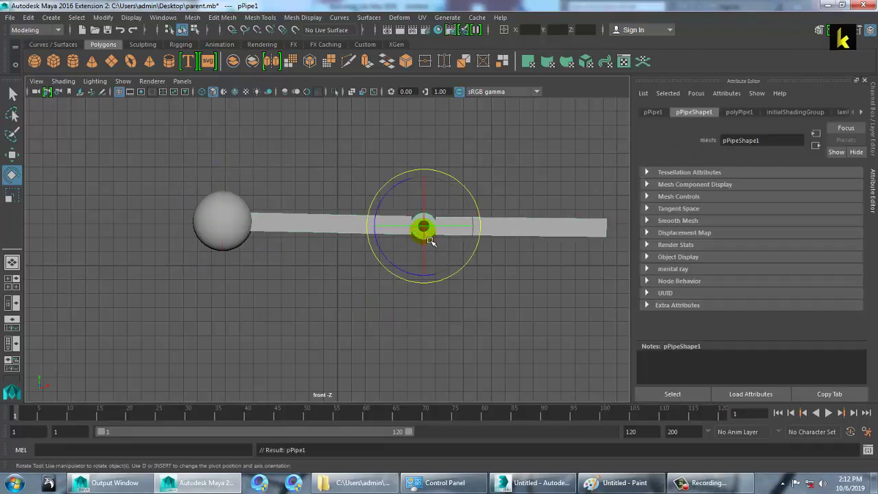
click(525, 305)
click(501, 234)
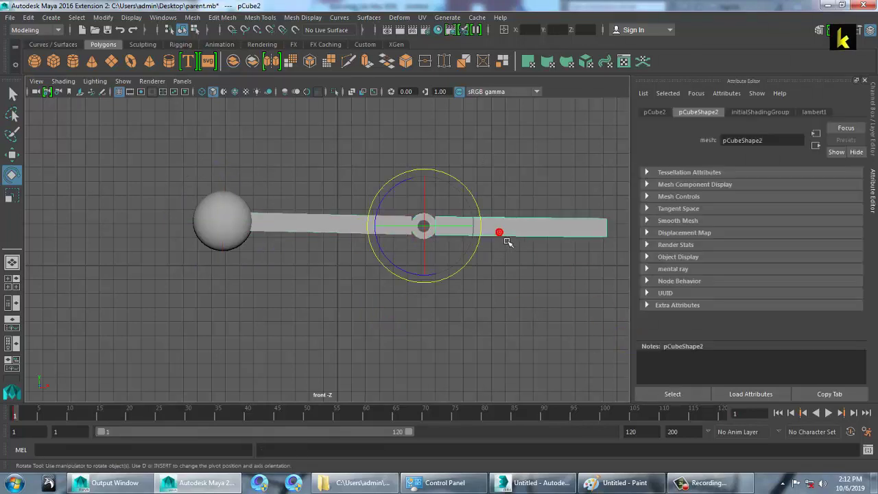
Test-rotate the unparented outer bar by itself and undo the rotation
click(451, 317)
click(495, 233)
drag(456, 264, 489, 312)
key(ctrl+z)
click(490, 317)
click(426, 234)
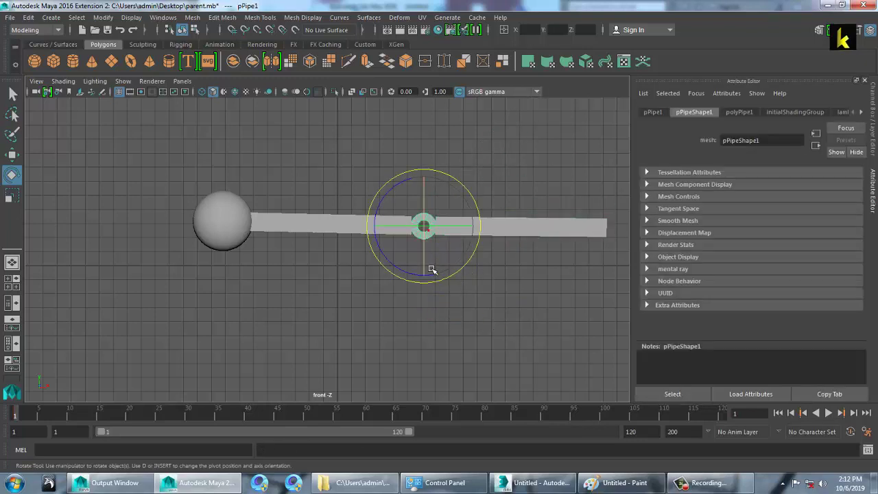
click(519, 321)
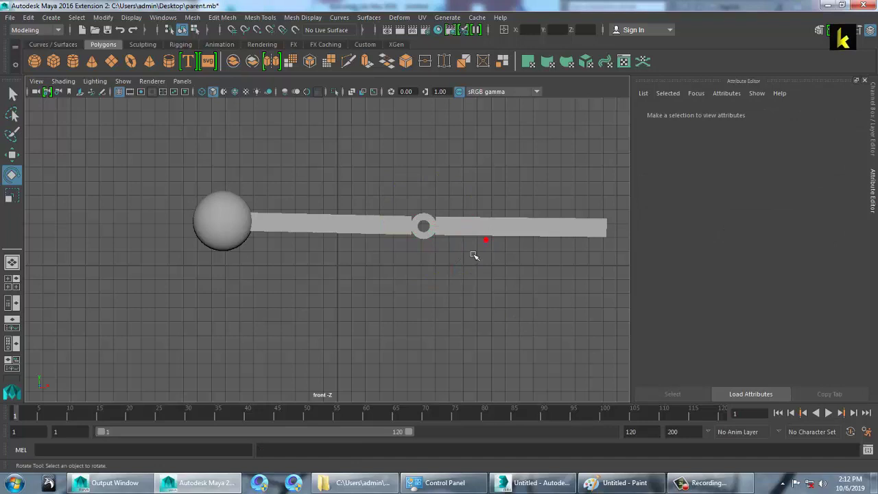
Combine the outer bar and the pipe joint into a single mesh
scroll(473, 256, up, 1)
click(488, 221)
key(w)
click(429, 237)
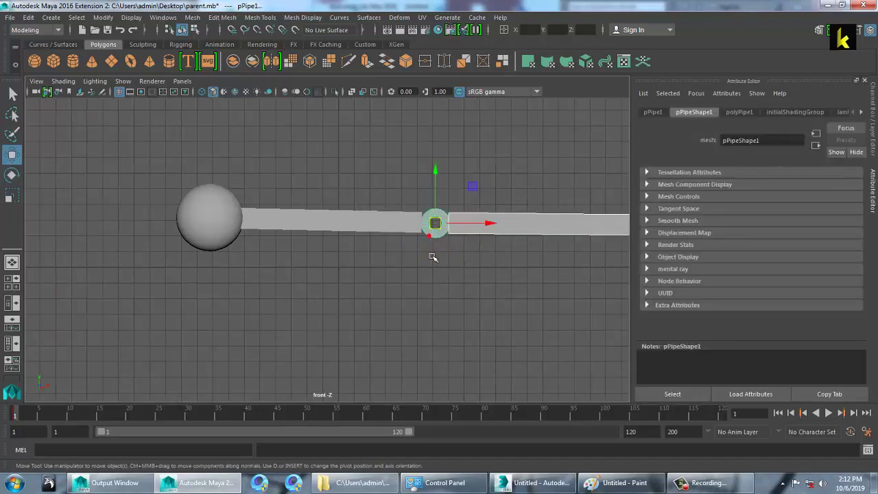
click(192, 17)
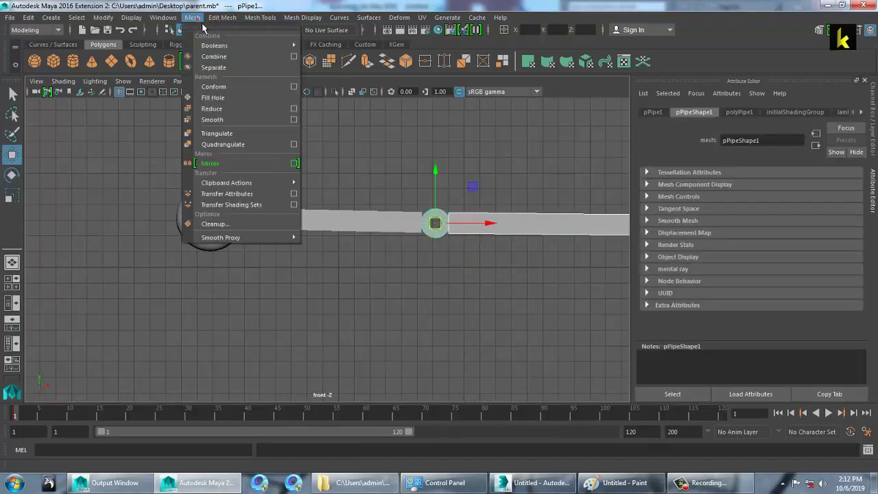
click(234, 59)
click(551, 285)
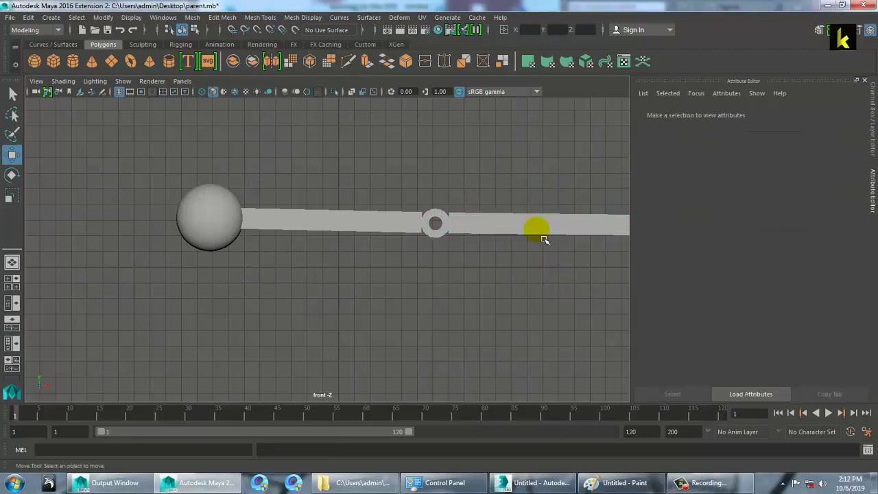
Move the combined mesh's pivot to the centre of its pipe joint using point snapping
key(space)
key(space)
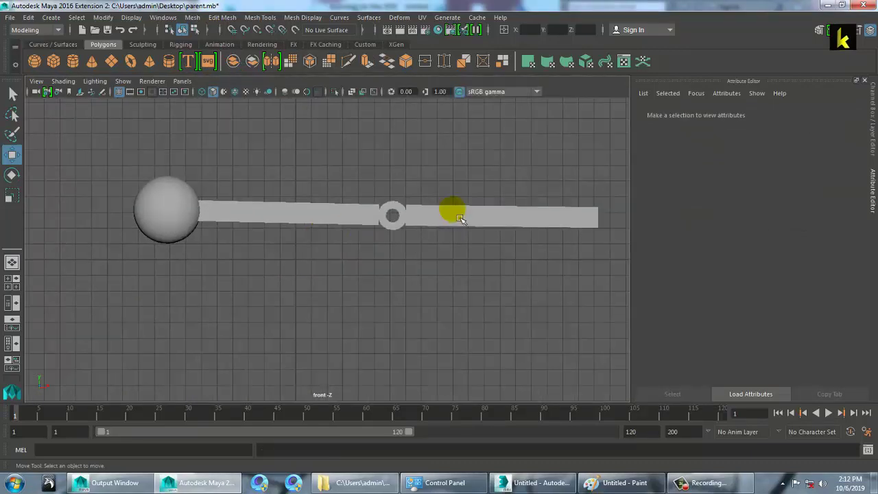
click(468, 222)
key(Insert)
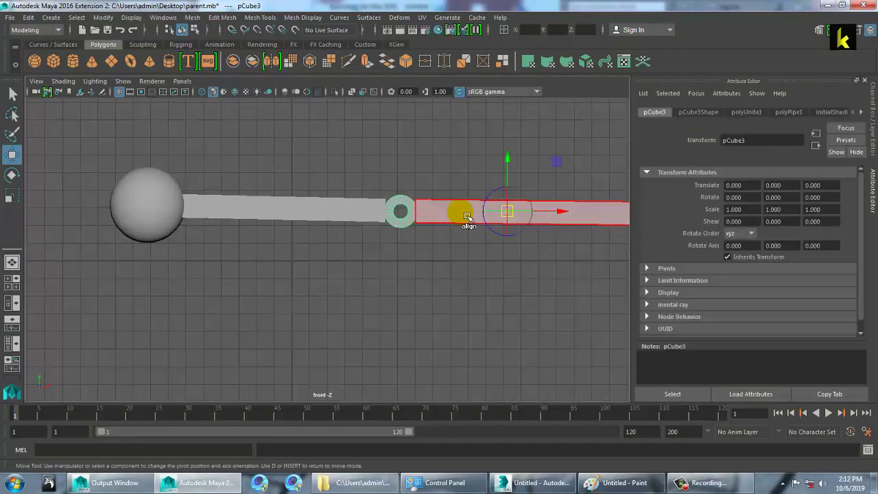
key(space)
key(space)
key(space)
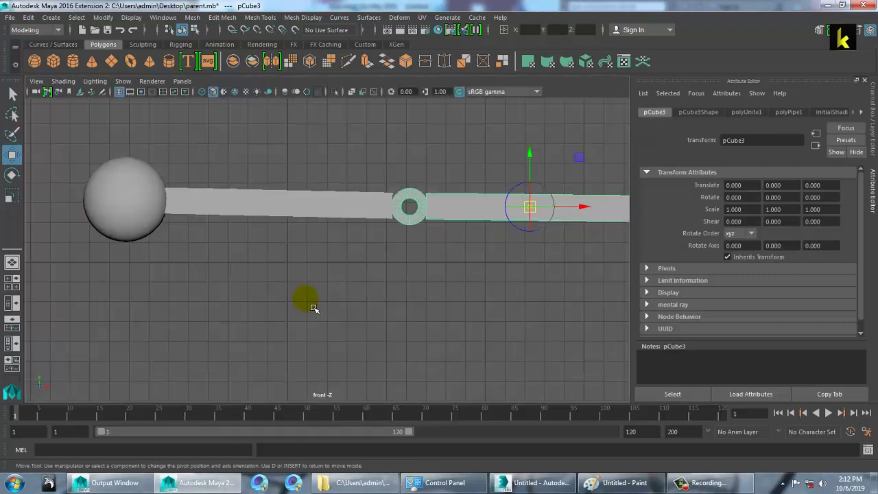
key(v)
drag(540, 215, 453, 216)
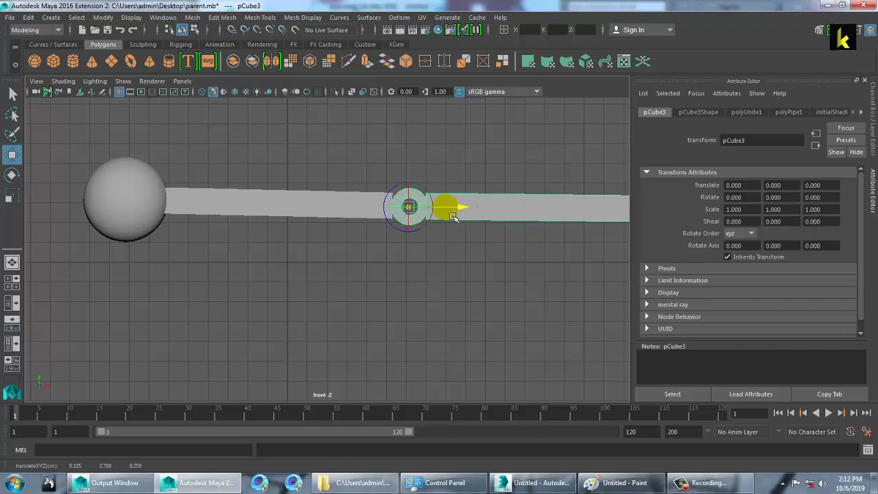
Parent the combined joint and outer bar mesh to the inner bar
scroll(453, 220, down, 2)
alt+middle_drag(448, 269, 453, 278)
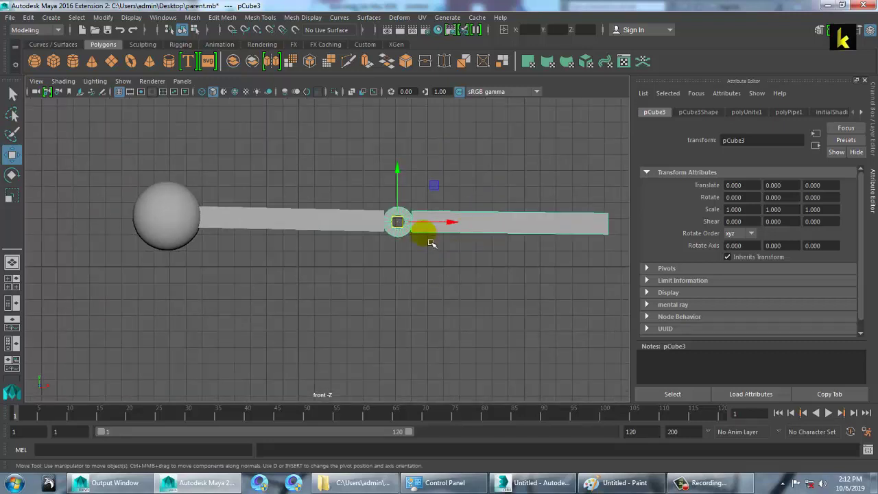
click(339, 231)
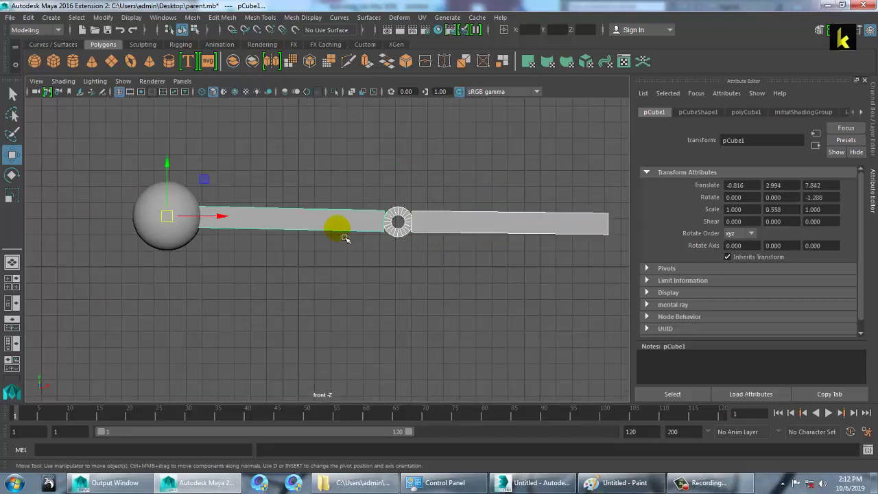
key(p)
Test-rotate the combined outer arm about its joint, undo it, and rotate the inner bar slightly about the sphere's centre
click(468, 238)
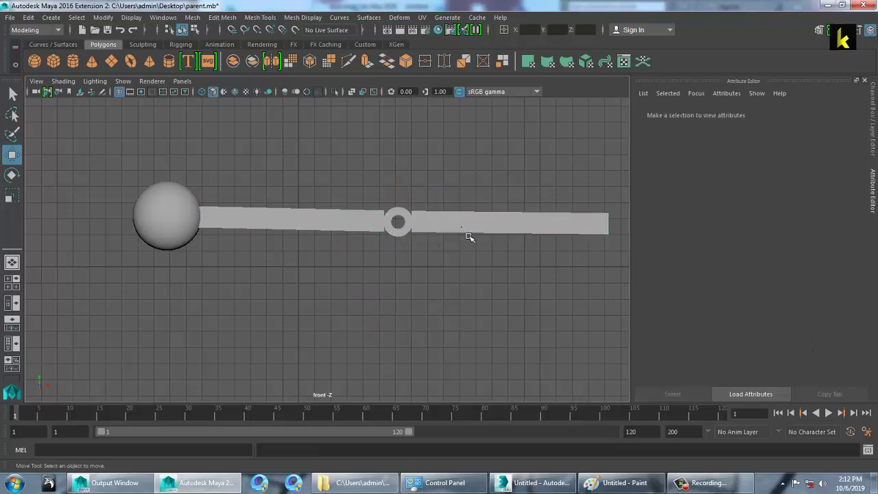
click(457, 227)
key(e)
drag(435, 261, 461, 256)
key(ctrl+z)
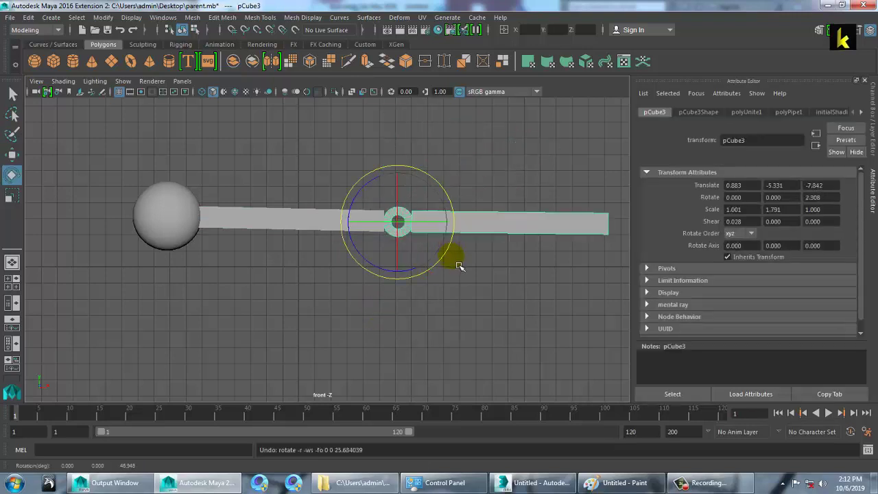
click(265, 226)
drag(210, 267, 242, 299)
Parent the inner bar, with its combined outer arm, to the sphere
key(w)
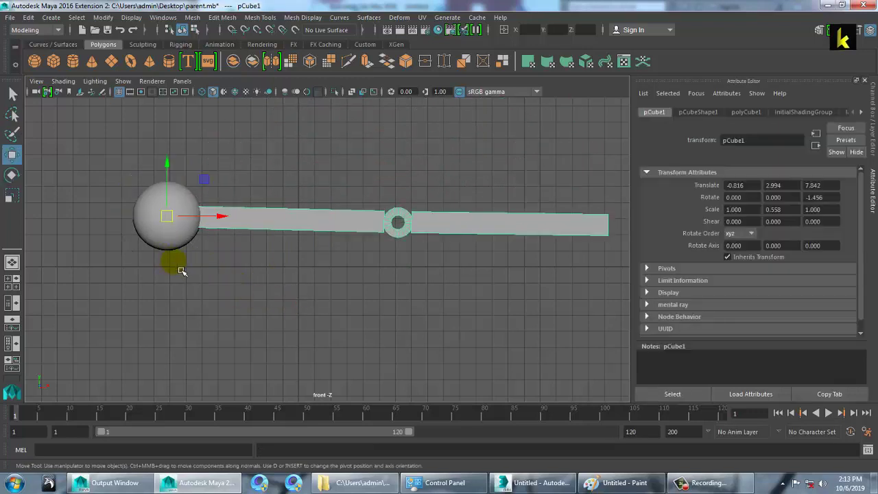
click(165, 251)
key(p)
click(277, 342)
Test-rotate the sphere with its whole chain and the outer arm about its joint, and undo these rotations
click(165, 238)
key(e)
drag(197, 273, 231, 271)
click(413, 145)
mouse_move(415, 191)
mouse_down()
mouse_move(418, 204)
mouse_move(427, 189)
mouse_up()
key(ctrl+z)
key(ctrl+z)
key(ctrl+z)
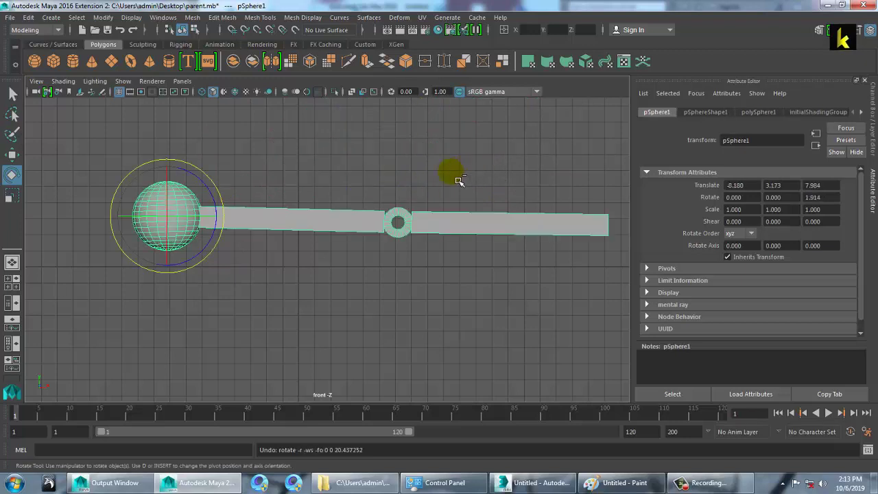
Unparent the combined outer arm from the inner bar and select the inner bar alone to check
click(444, 273)
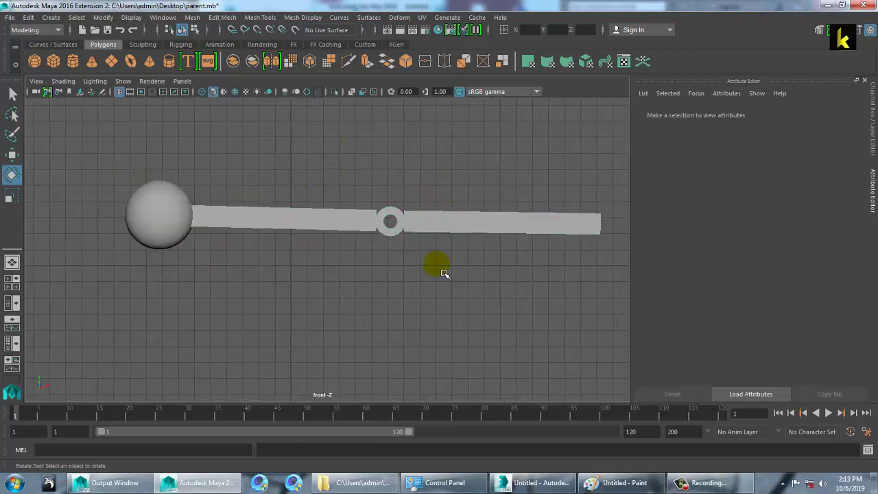
click(438, 225)
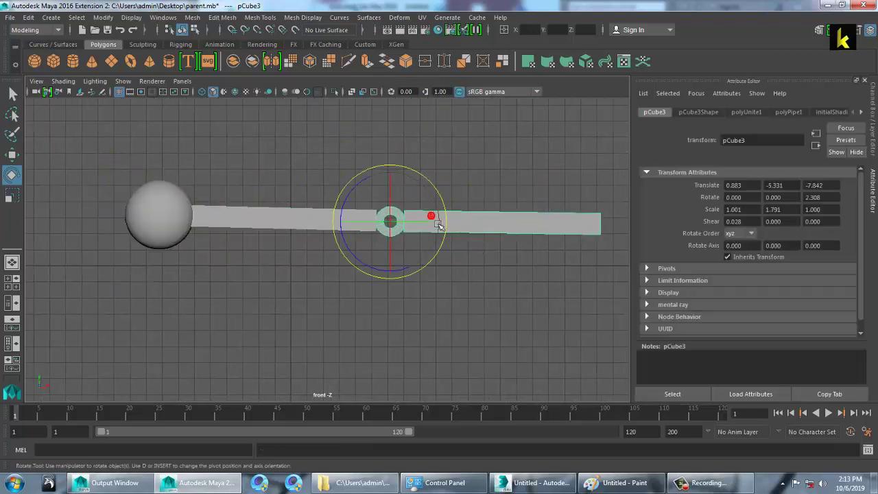
key(shift+p)
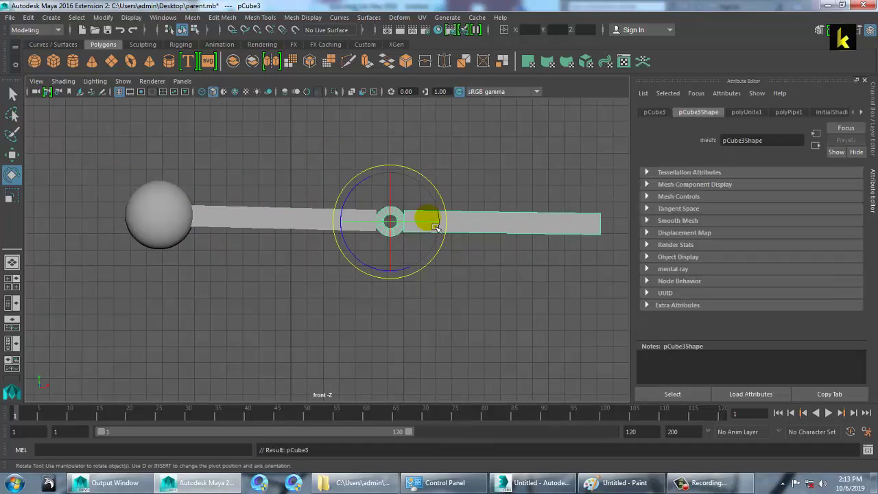
click(318, 224)
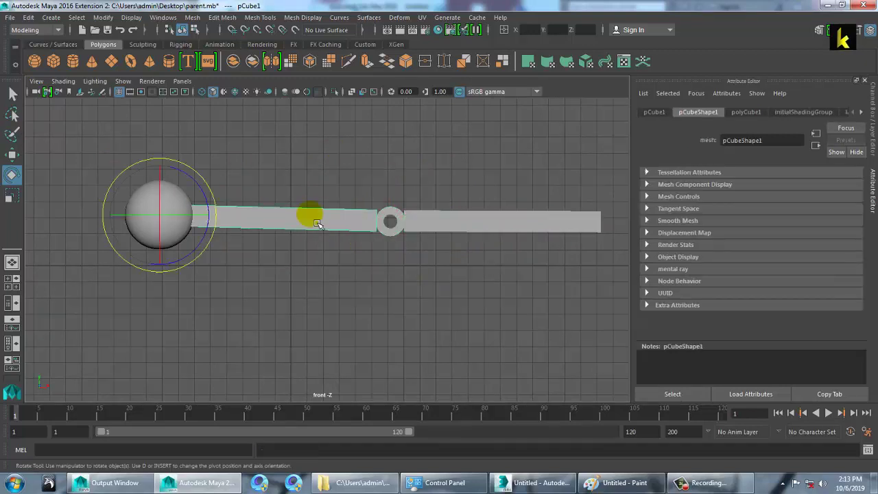
click(405, 252)
Delete the combined outer arm, the inner bar and the sphere to empty the scene
click(439, 223)
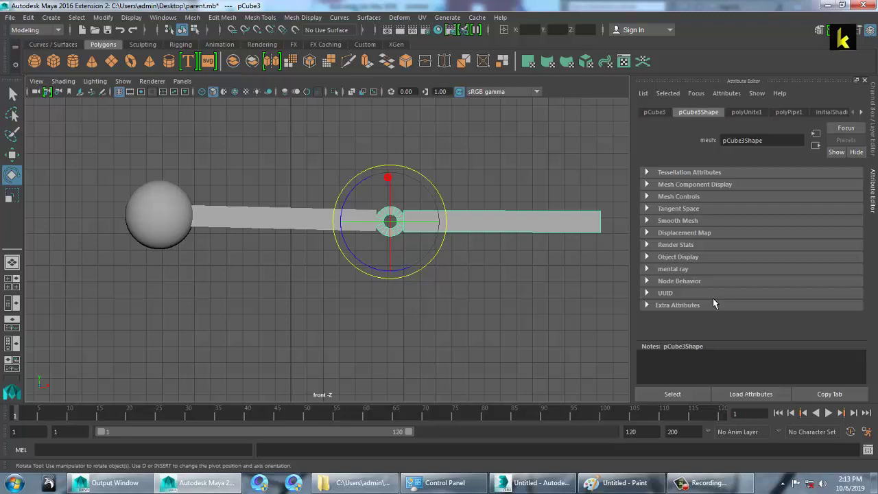
key(Delete)
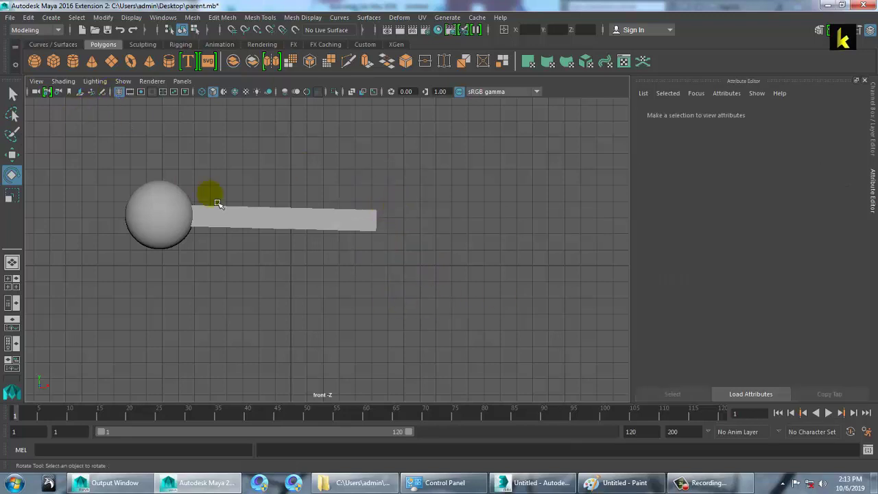
click(262, 227)
drag(83, 144, 494, 316)
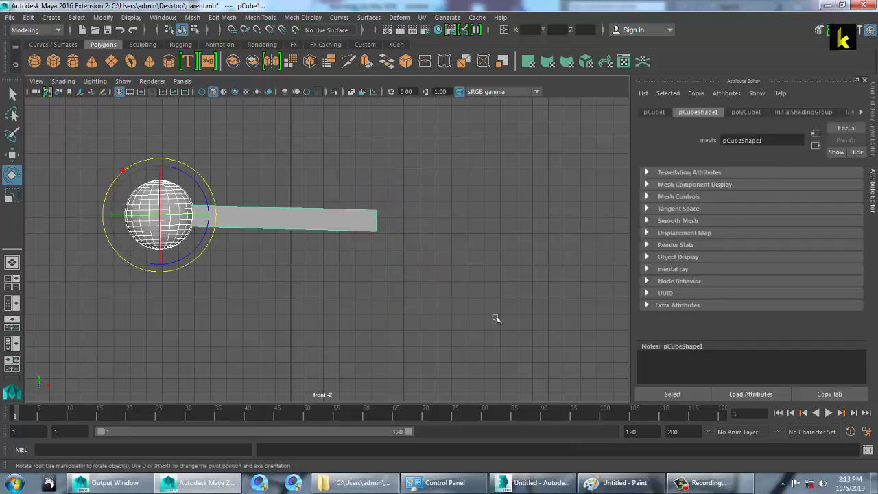
key(Delete)
click(270, 251)
Draw a new polygon sphere and a long polygon cube as the inner bar
click(34, 61)
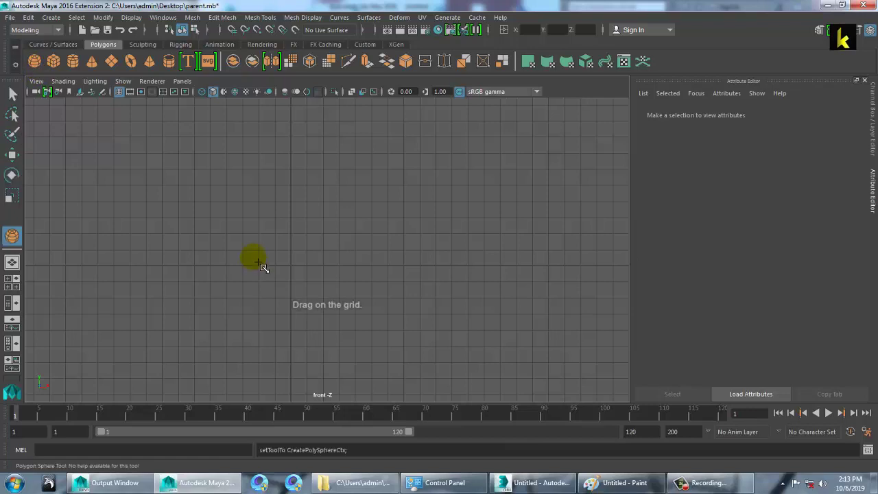
drag(281, 282, 473, 248)
click(55, 62)
key(space)
key(space)
alt+middle_drag(290, 206, 301, 220)
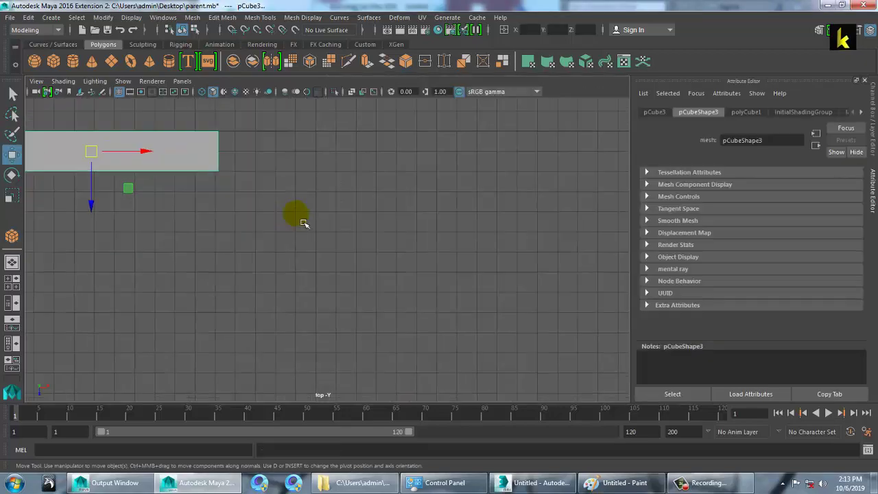
key(space)
key(space)
Scale the new inner bar and position it against the side of the new sphere
scroll(248, 188, down, 3)
alt+middle_drag(248, 188, 501, 214)
key(r)
drag(413, 266, 409, 215)
key(w)
key(space)
key(space)
key(space)
key(space)
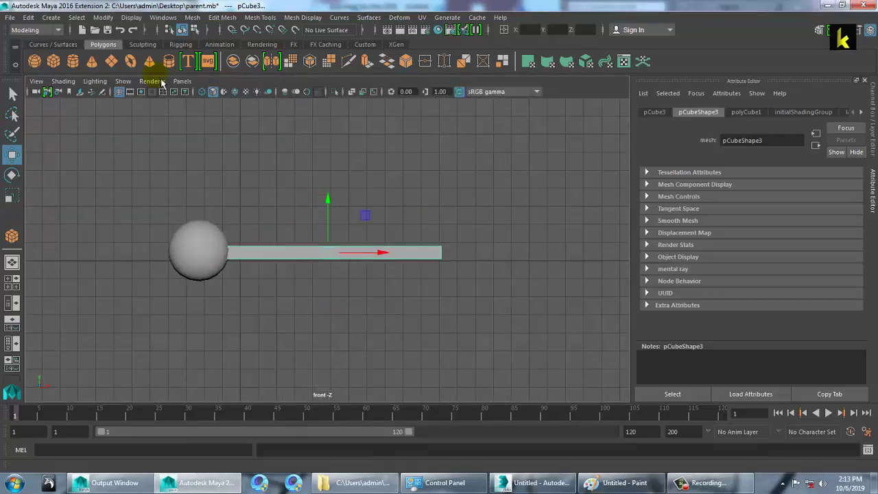
Draw a small polygon pipe just beyond the free end of the inner bar in the front view
click(171, 64)
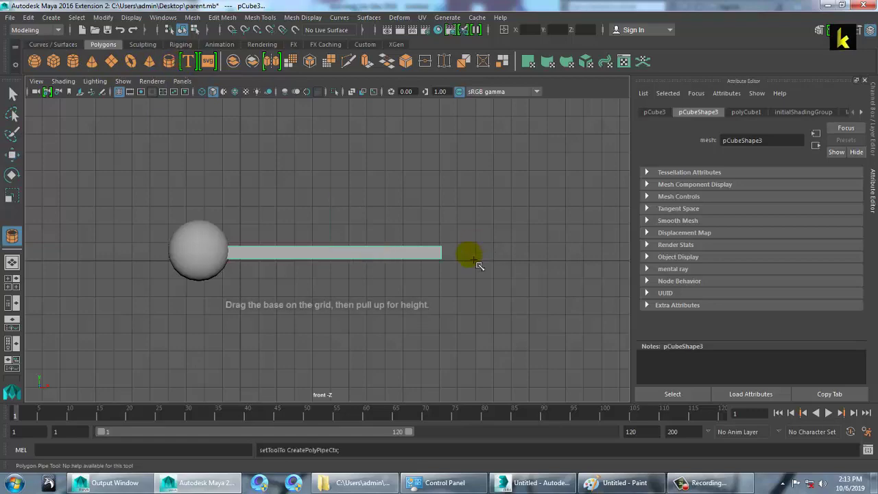
mouse_move(469, 255)
mouse_down()
mouse_move(488, 256)
mouse_move(462, 271)
mouse_up()
key(w)
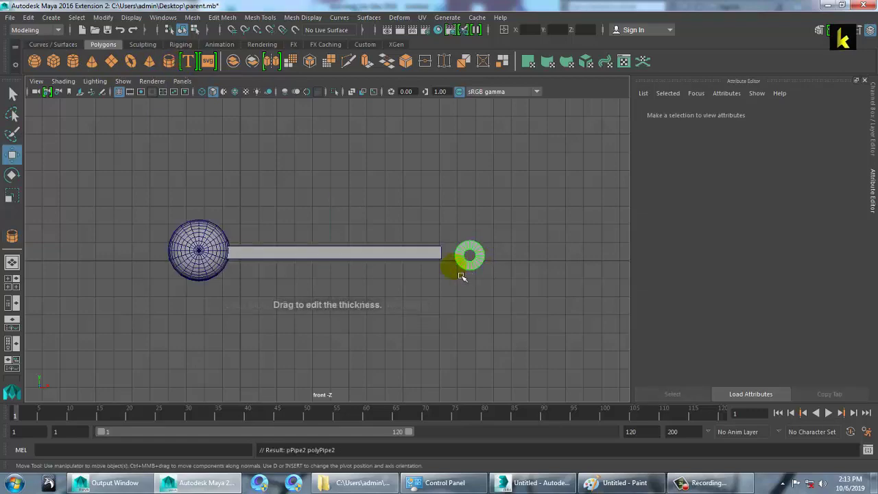
Scale the new pipe in the top view and move it against the free end of the inner bar as a joint
key(space)
key(space)
key(r)
drag(529, 239, 542, 263)
key(w)
drag(525, 222, 530, 214)
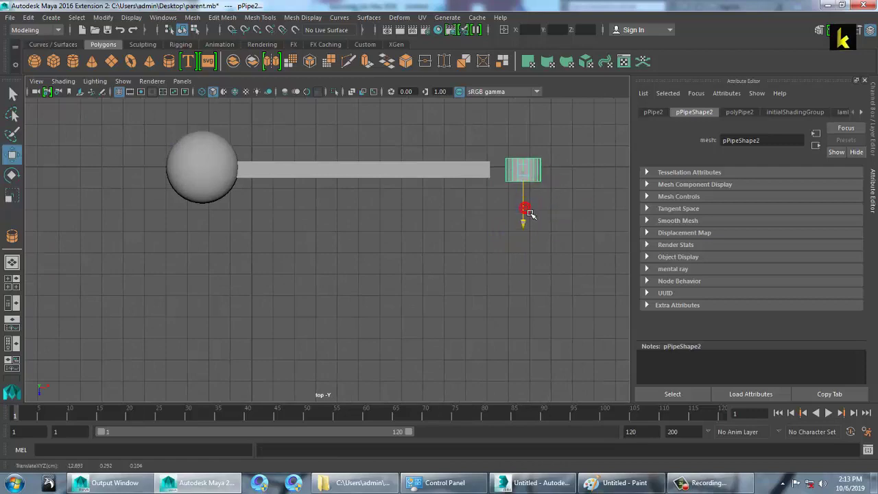
drag(569, 177, 554, 181)
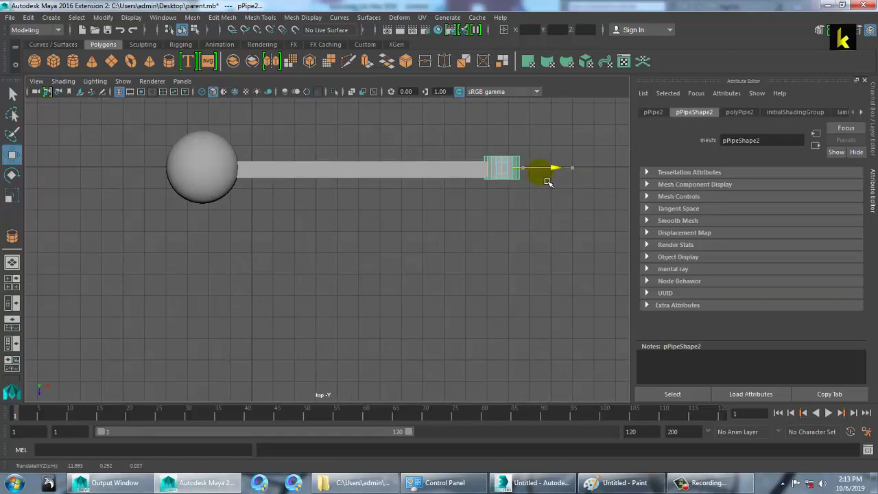
key(space)
key(space)
key(alt+Tab)
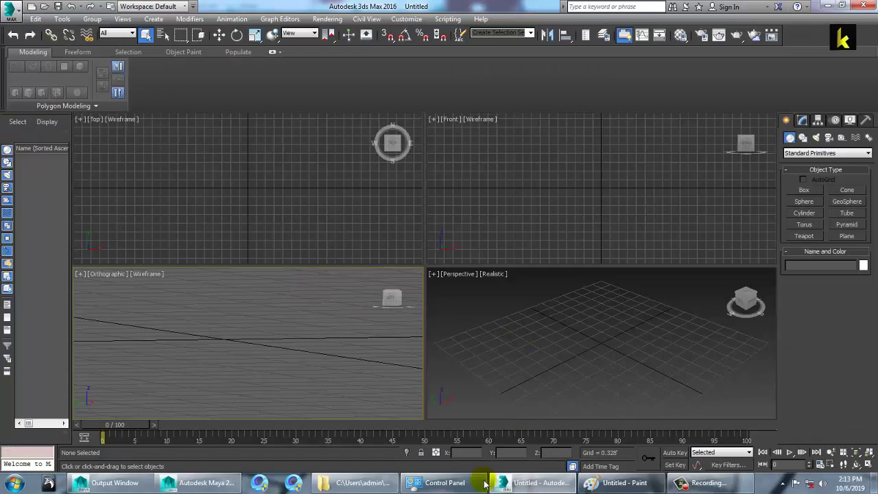
click(567, 484)
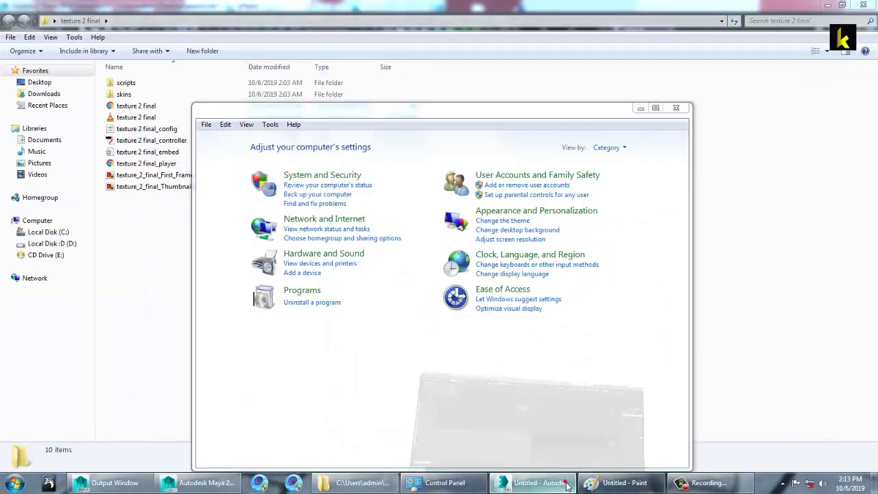
click(567, 484)
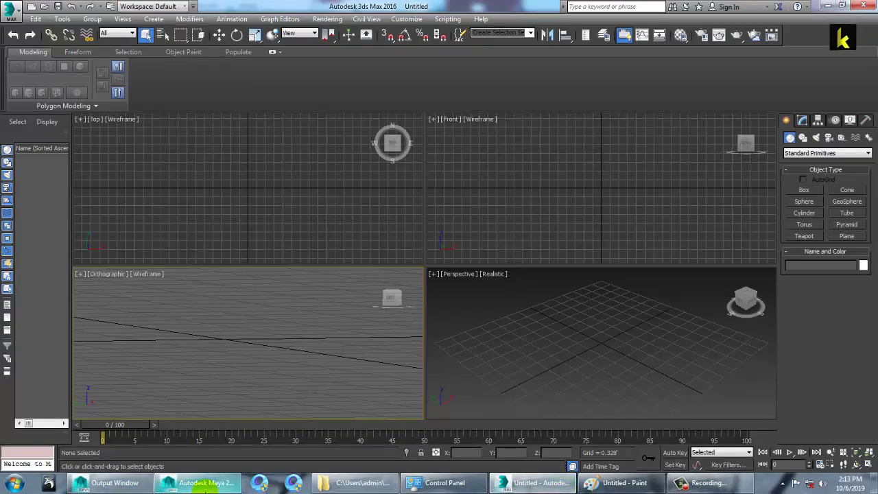
click(201, 484)
Nudge the pipe into line with the inner bar, and place a copy of the bar on the pipe's far side as the outer bar
scroll(524, 250, up, 3)
drag(504, 227, 505, 224)
click(425, 259)
alt+middle_drag(506, 290, 386, 270)
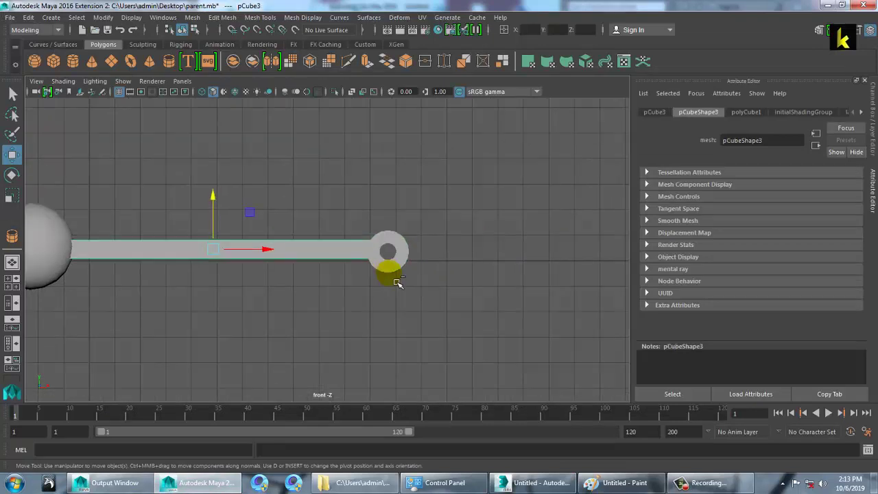
scroll(333, 249, down, 2)
drag(277, 258, 564, 296)
alt+middle_drag(402, 272, 351, 276)
scroll(411, 284, up, 2)
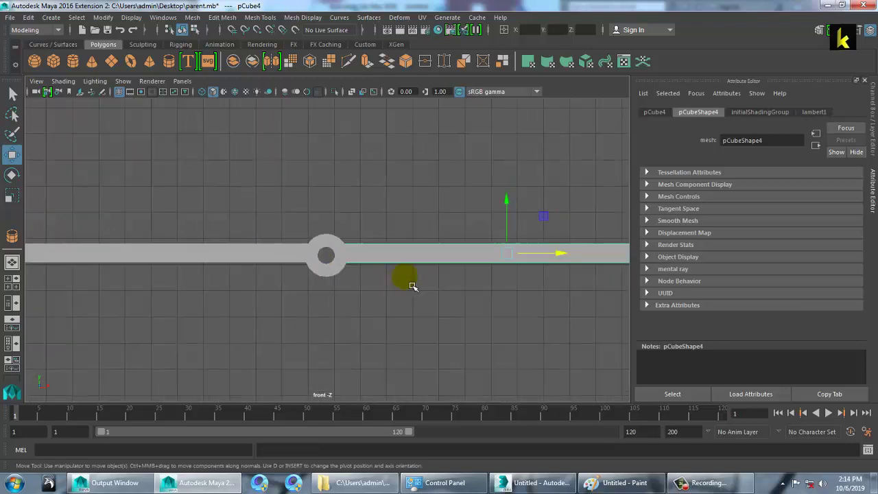
drag(506, 225, 506, 227)
Combine the pipe joint and the outer bar into one mesh
click(332, 273)
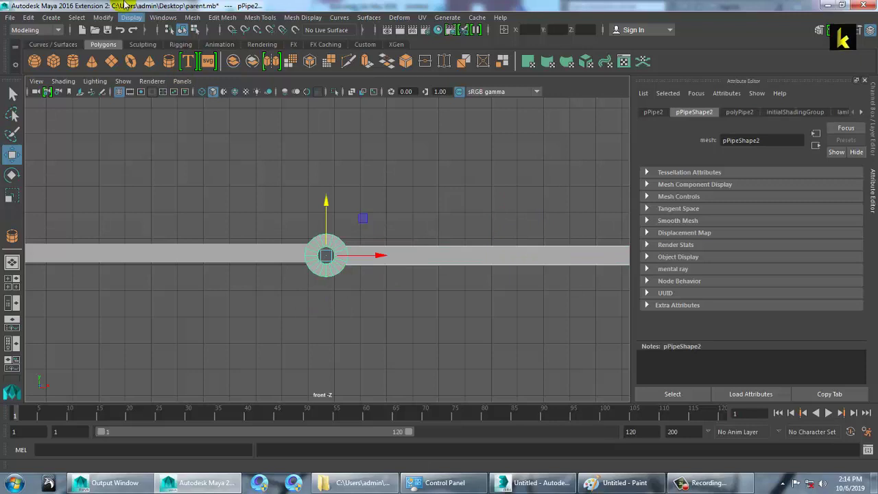
click(193, 17)
click(206, 55)
click(506, 311)
Move the pivot of the combined outer arm to the centre of the pipe joint
click(526, 266)
key(d)
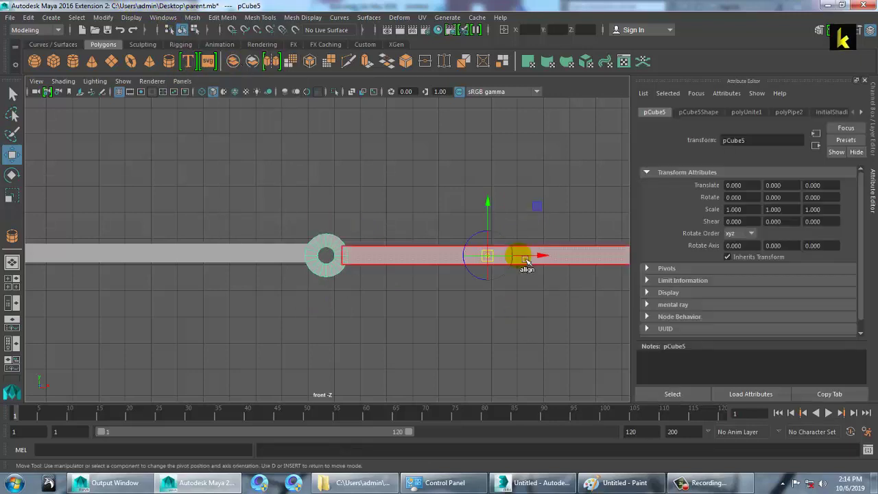
drag(526, 266, 382, 276)
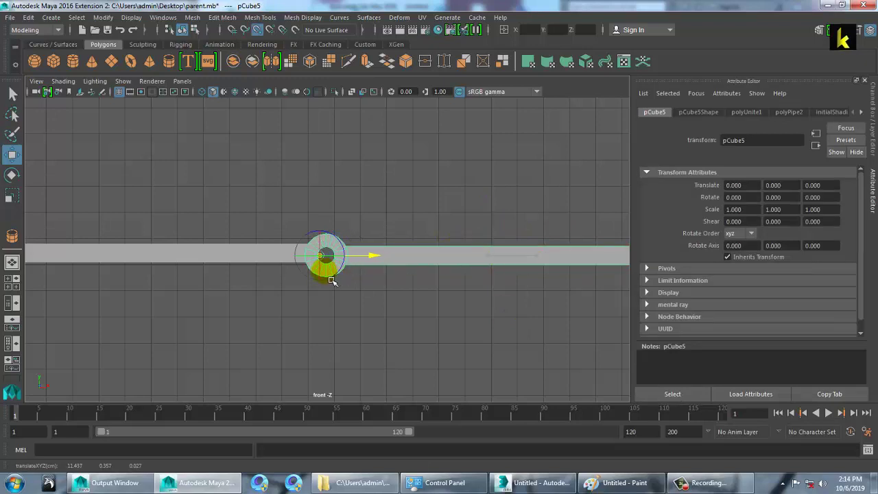
click(389, 318)
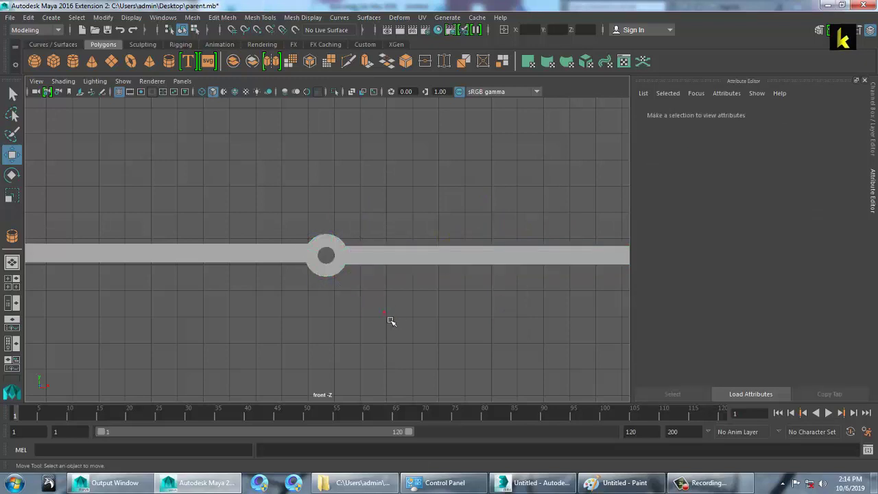
Snap the inner bar's pivot to the centre of the sphere, using wireframe display for the placement
alt+middle_drag(306, 282, 389, 286)
click(323, 266)
alt+middle_drag(301, 267, 426, 268)
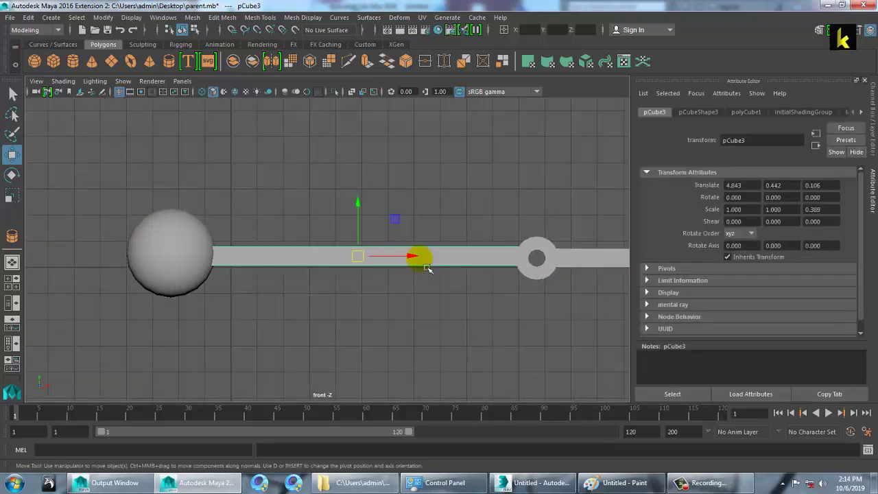
key(4)
key(d)
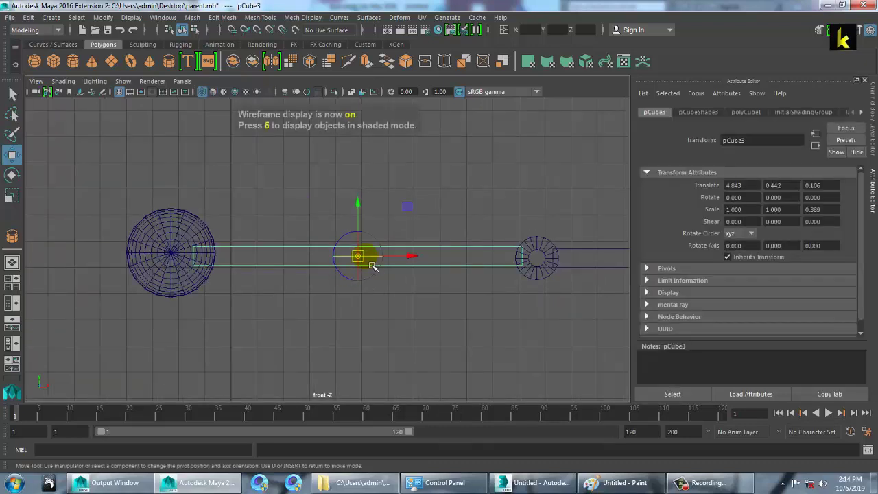
key(v)
drag(367, 266, 180, 265)
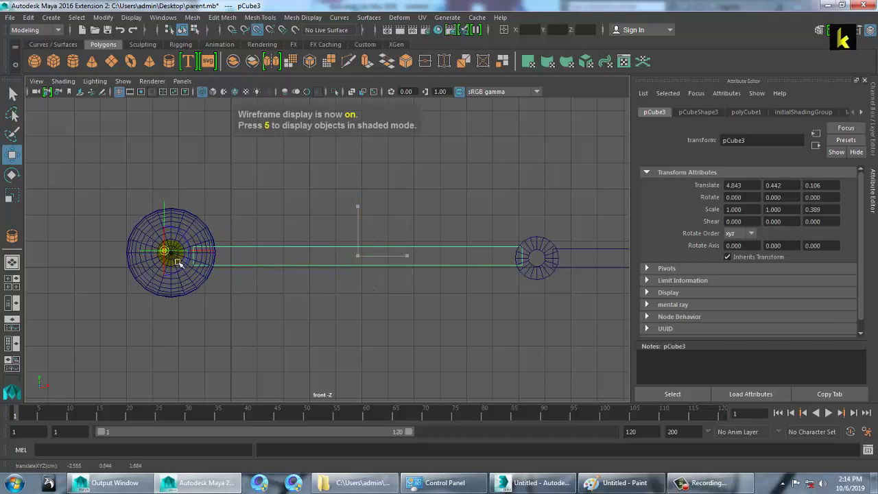
key(d)
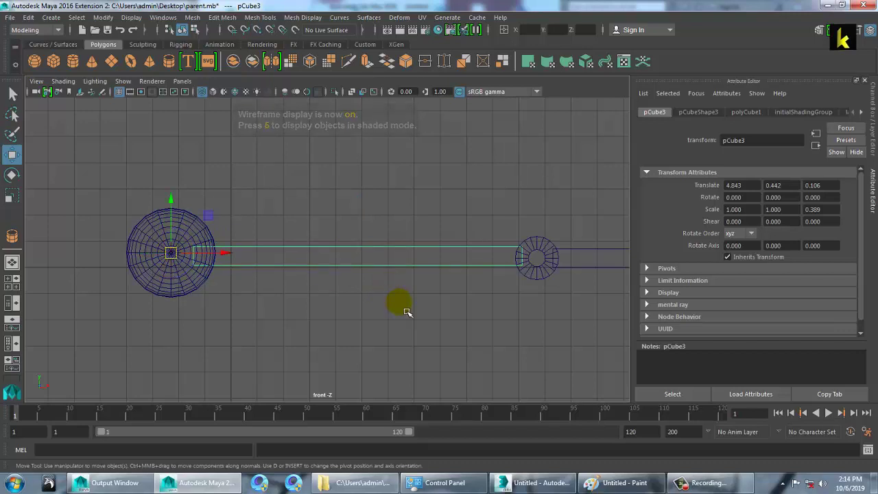
key(5)
Parent the combined outer arm to the inner bar
click(589, 261)
alt+middle_drag(555, 271, 352, 277)
click(346, 274)
click(414, 356)
Test-rotate the outer arm about the pipe joint and undo the rotation
click(459, 275)
key(e)
drag(453, 316, 495, 318)
key(ctrl+z)
Test-rotate the inner bar about the sphere's centre and undo the rotation
click(311, 262)
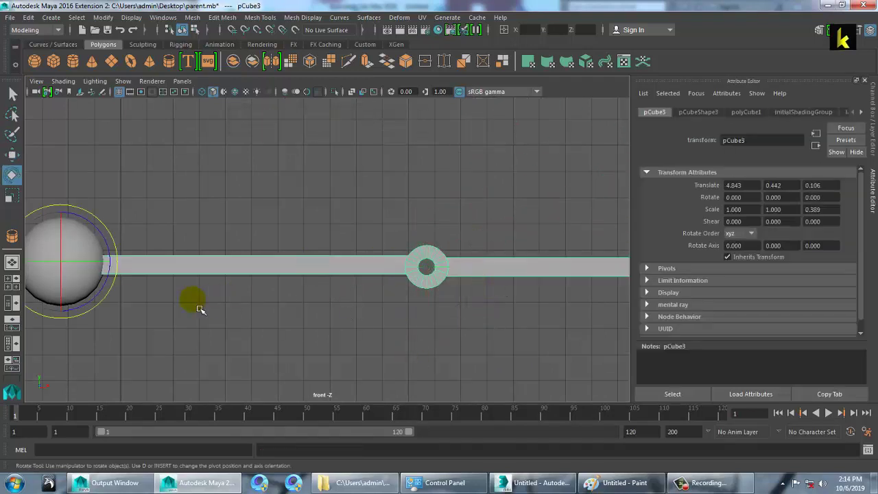
drag(110, 307, 170, 292)
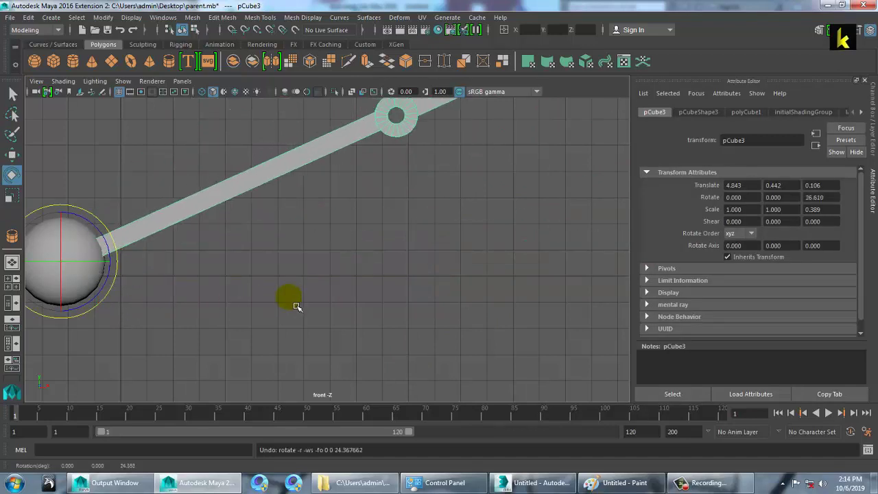
key(ctrl+z)
scroll(268, 312, down, 2)
alt+middle_drag(241, 312, 258, 314)
Parent the inner bar to the sphere
key(w)
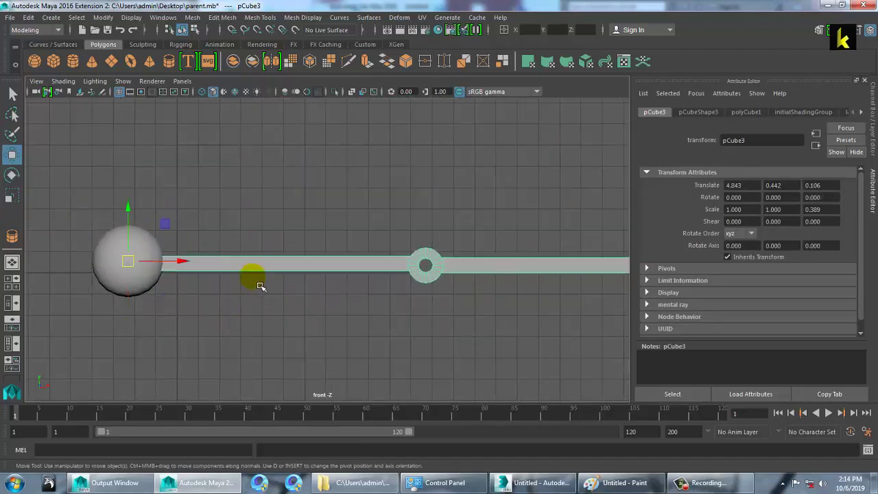
click(106, 277)
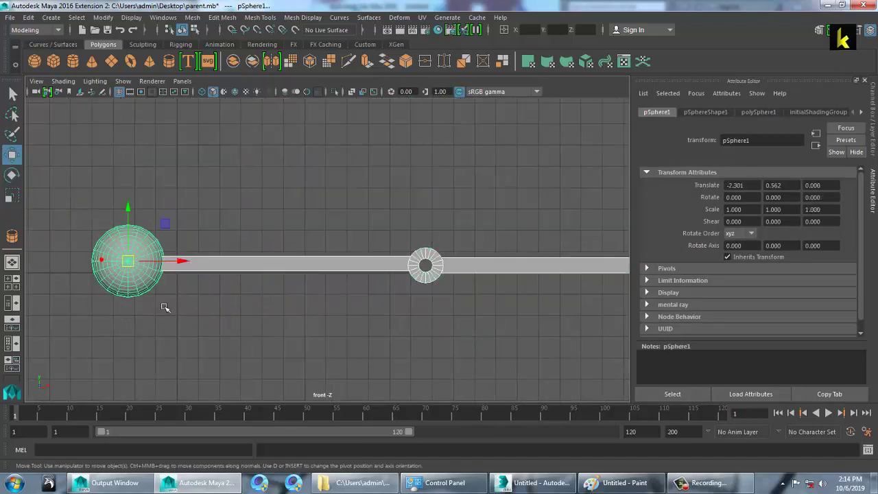
key(p)
click(219, 335)
Rotate the sphere to test the whole parented chain, and undo the rotation
click(137, 291)
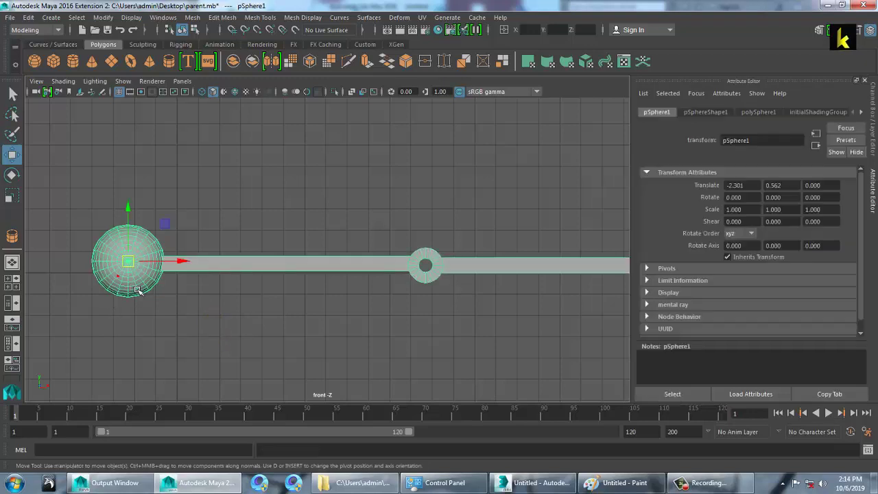
key(e)
drag(162, 318, 454, 253)
key(ctrl+z)
Test the chain by rotating the outer arm about 54° and the inner bar about 15°, and undo both rotations
scroll(208, 313, down, 3)
click(451, 269)
click(296, 266)
drag(228, 311, 254, 304)
key(ctrl+z)
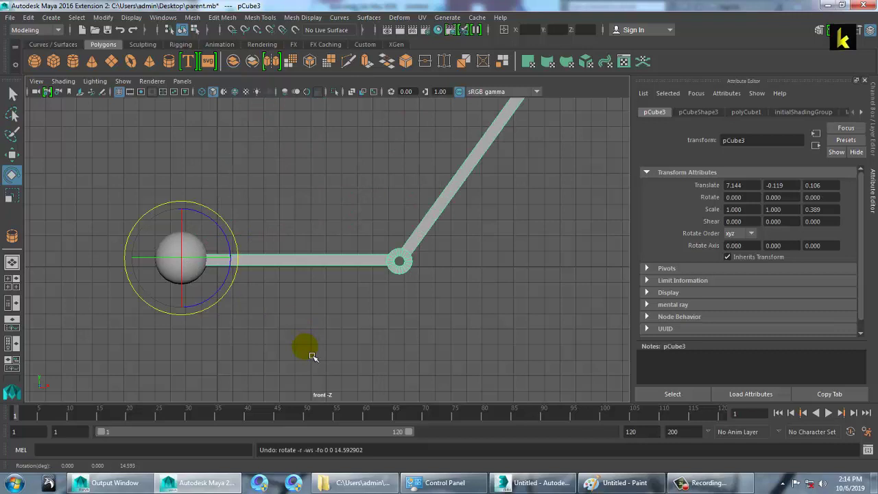
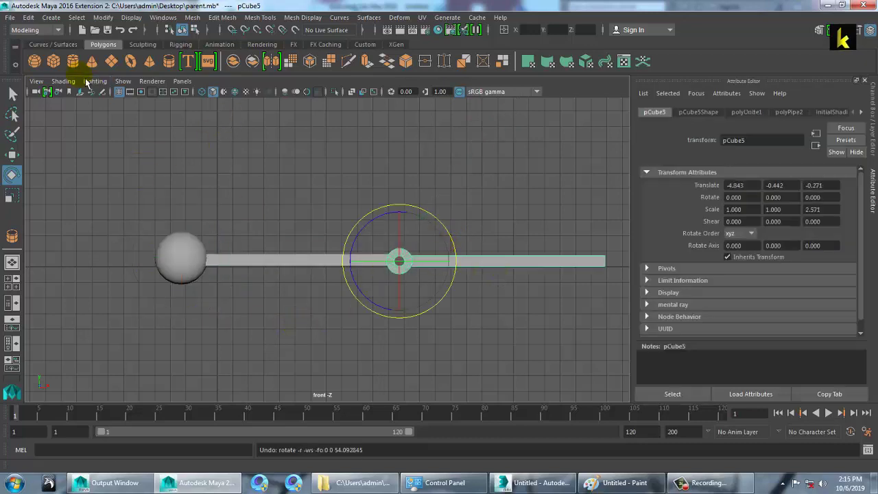
Create a NURBS circle at the origin and scale it uniformly to about 3.453 in the top view
click(53, 44)
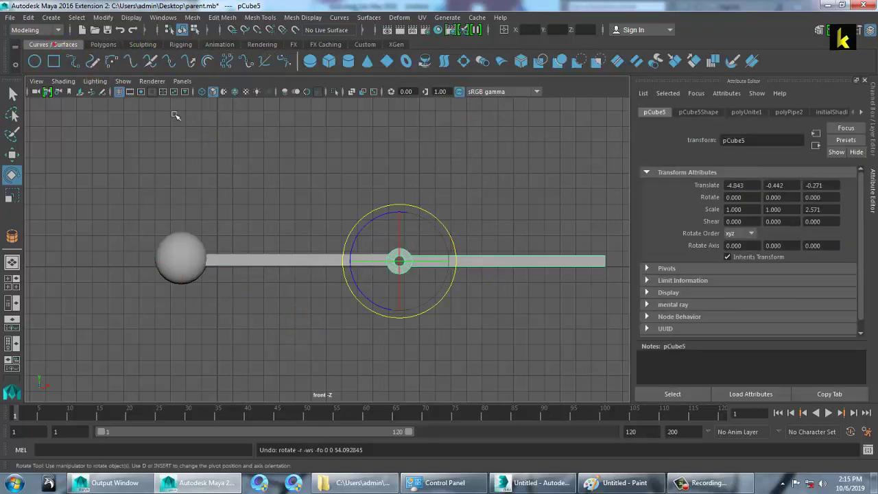
click(35, 61)
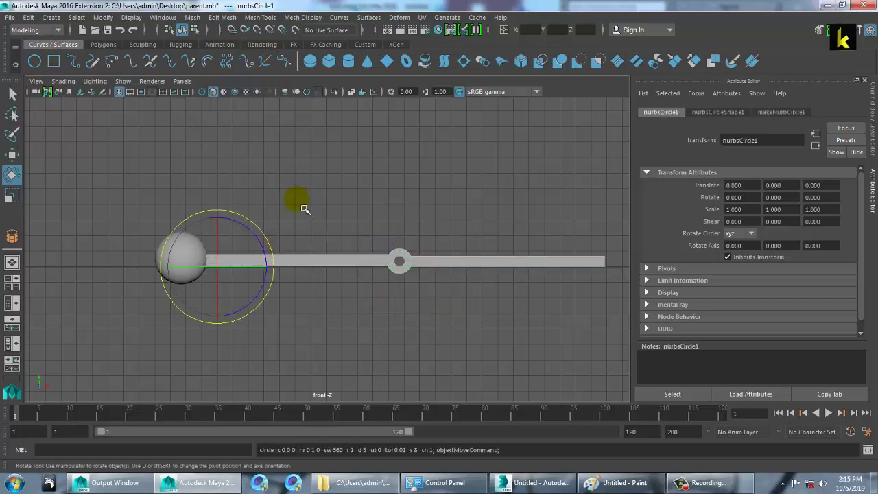
key(space)
key(space)
key(space)
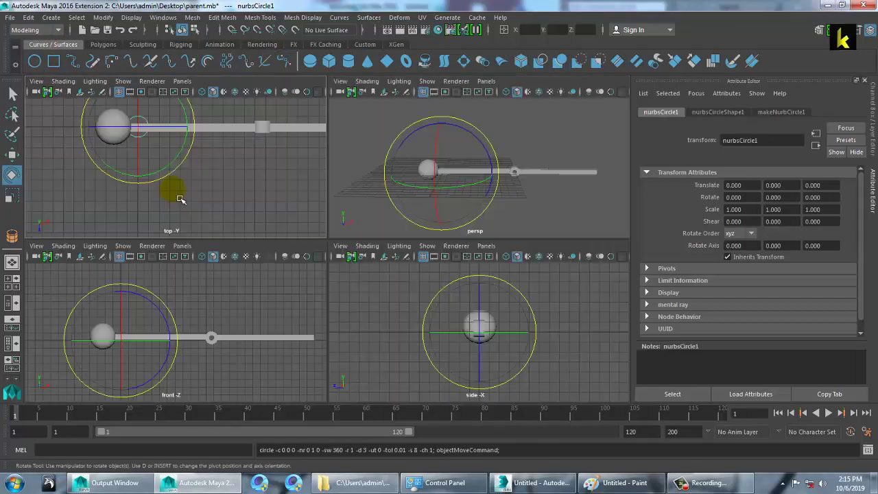
key(space)
key(r)
drag(254, 265, 297, 304)
key(w)
Rotate the NURBS circle to -90° in Z and snap it onto the sphere's centre in the front view
key(space)
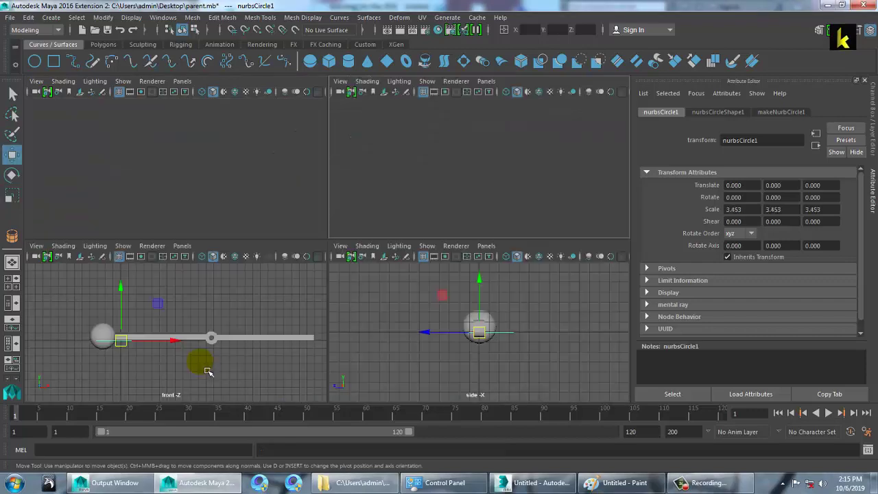
key(space)
key(e)
drag(257, 256, 269, 482)
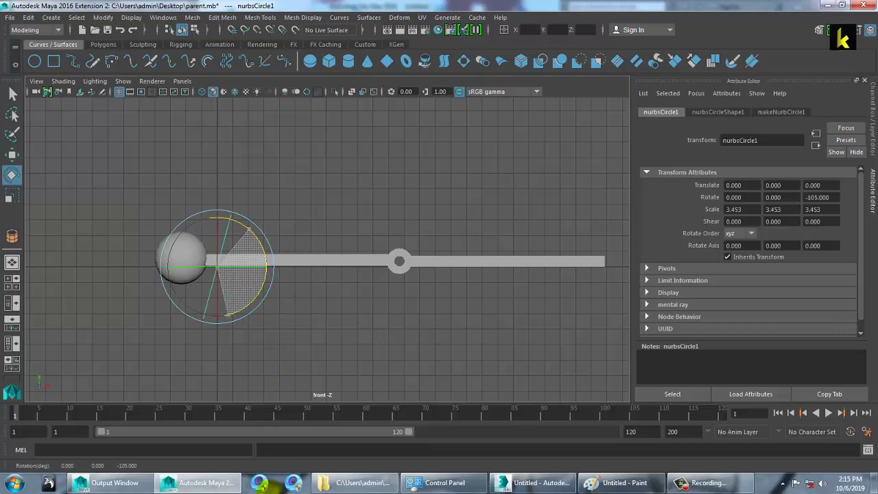
key(w)
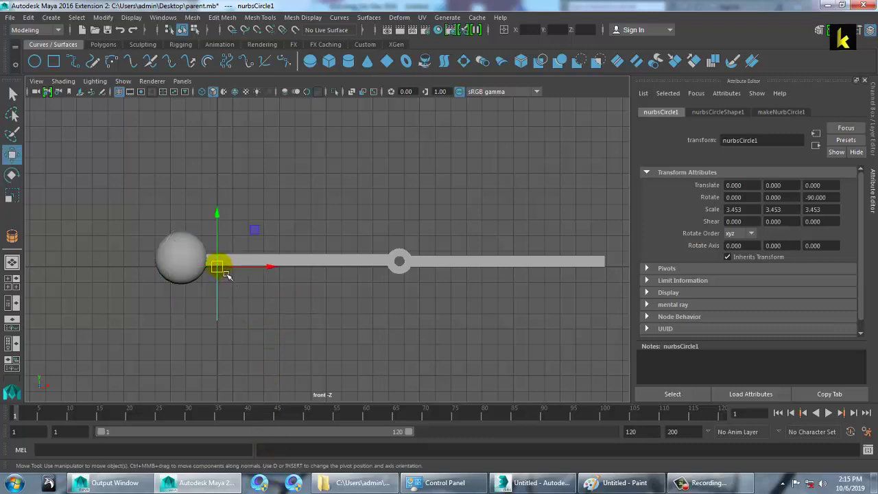
drag(218, 269, 185, 265)
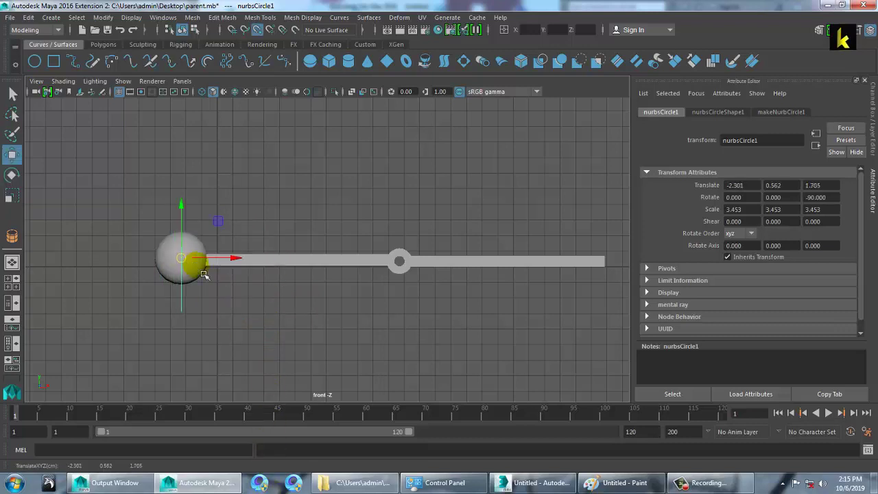
Check the circle in perspective and shift it in depth to a Z translation of about 0.121 so it rings the sphere
key(space)
key(space)
alt+drag(382, 217, 320, 314)
key(space)
key(space)
alt+middle_drag(260, 197, 208, 272)
Duplicate the NURBS circle and move the copy along X to about 11.599, around the pipe joint
key(ctrl+d)
drag(215, 258, 508, 274)
key(space)
key(space)
alt+drag(451, 180, 391, 247)
scroll(391, 247, up, 3)
Parent the sphere to the NURBS circle that surrounds it
click(263, 261)
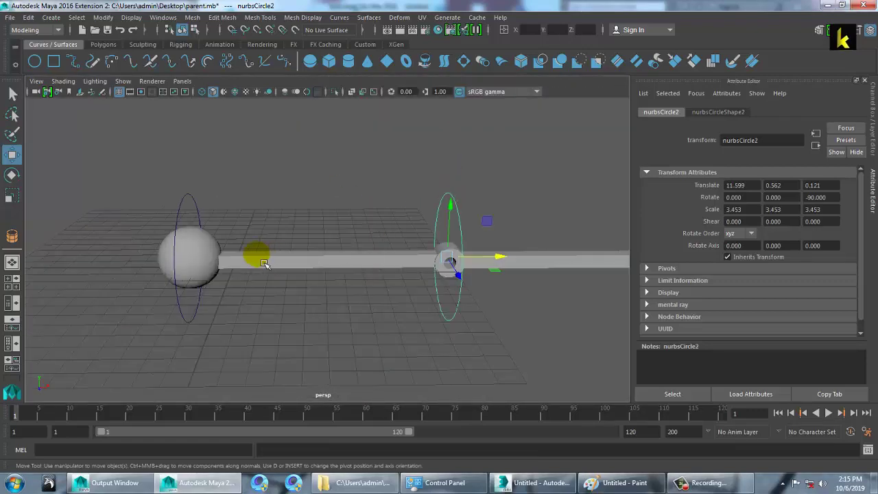
click(209, 258)
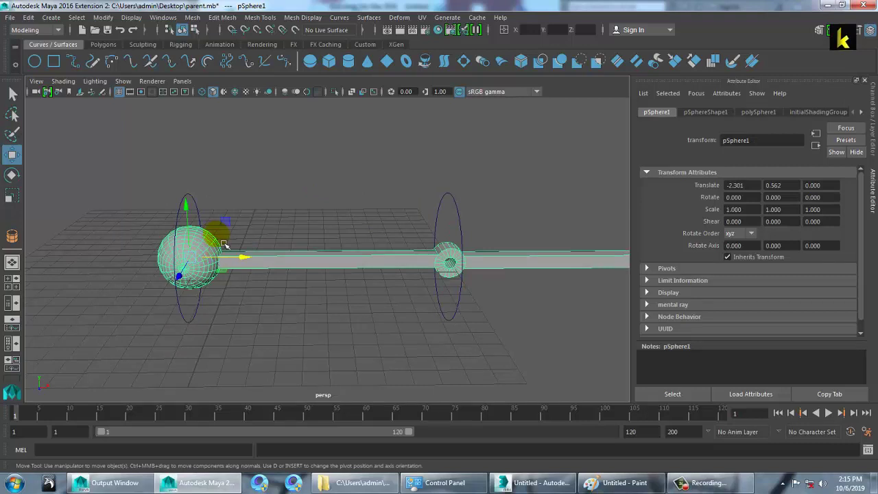
click(195, 209)
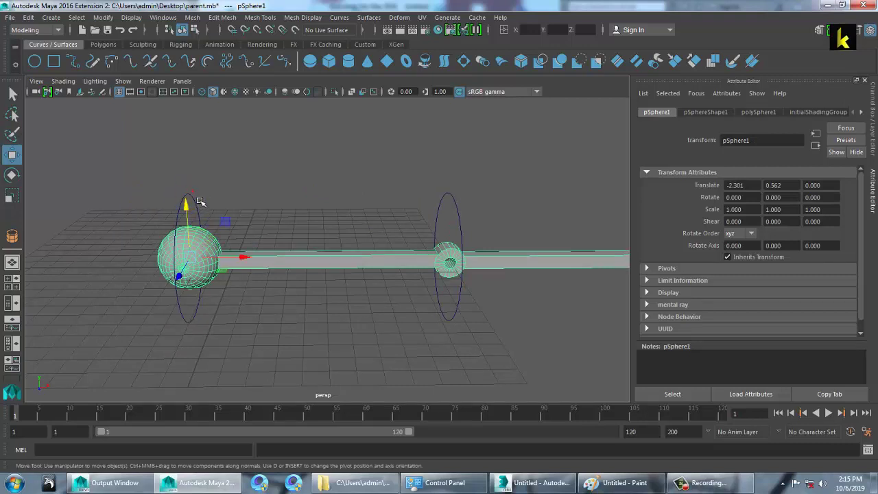
click(204, 223)
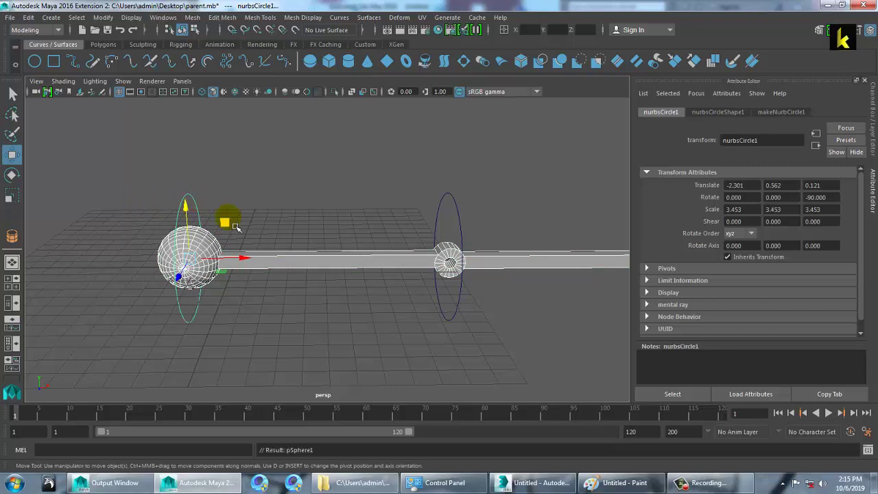
Finish making the sphere a child of its surrounding circle, test-rotate that circle and undo the rotation
key(p)
click(285, 179)
click(195, 203)
key(e)
drag(230, 223, 218, 200)
key(ctrl+z)
click(520, 365)
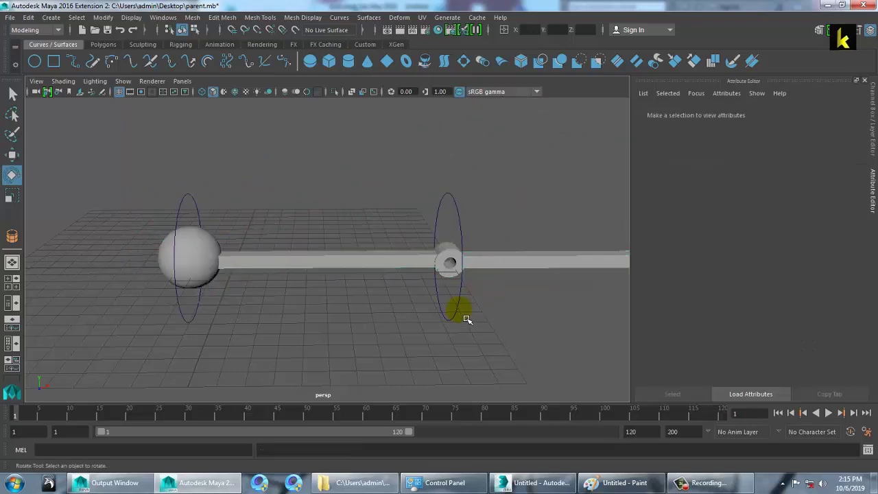
Parent the outer arm with its pipe joint to the NURBS circle around the joint
click(515, 266)
key(w)
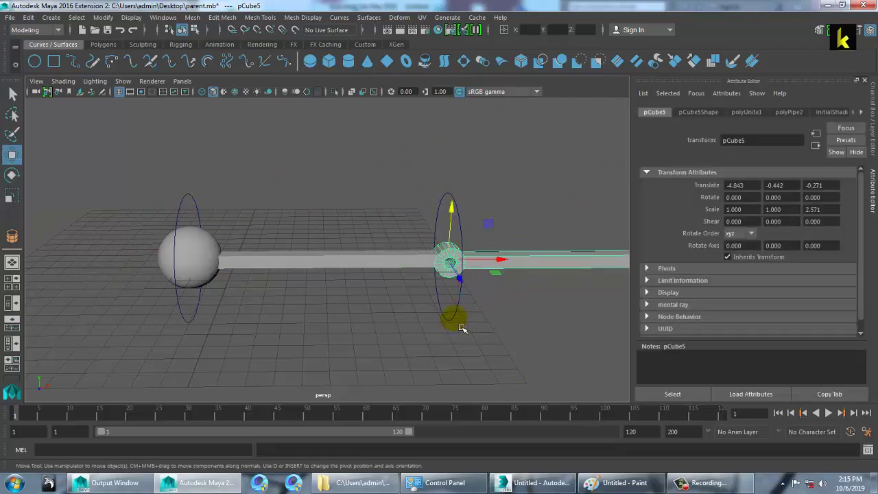
click(453, 206)
key(p)
click(471, 186)
Rotate the circle around the pipe joint to test the outer arm's motion, and undo the rotation
click(450, 217)
key(e)
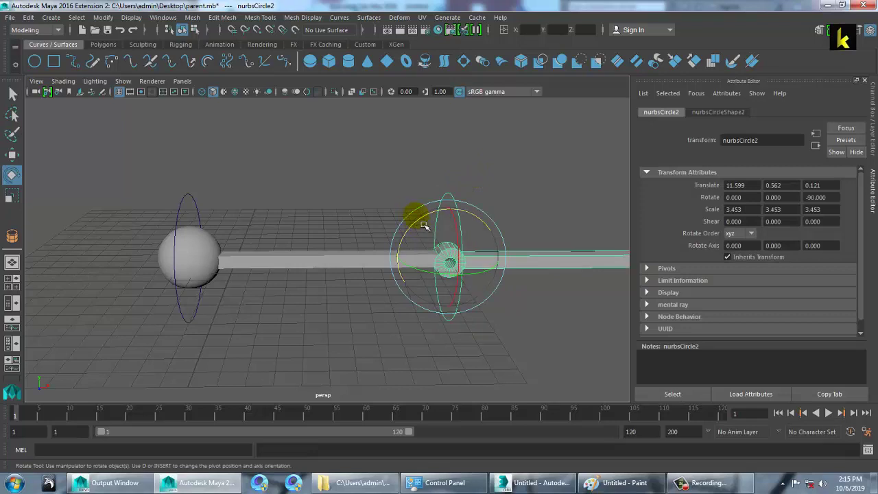
drag(411, 212, 424, 253)
key(ctrl+z)
click(471, 209)
Parent the circle around the pipe joint to the circle around the sphere
click(457, 203)
click(193, 206)
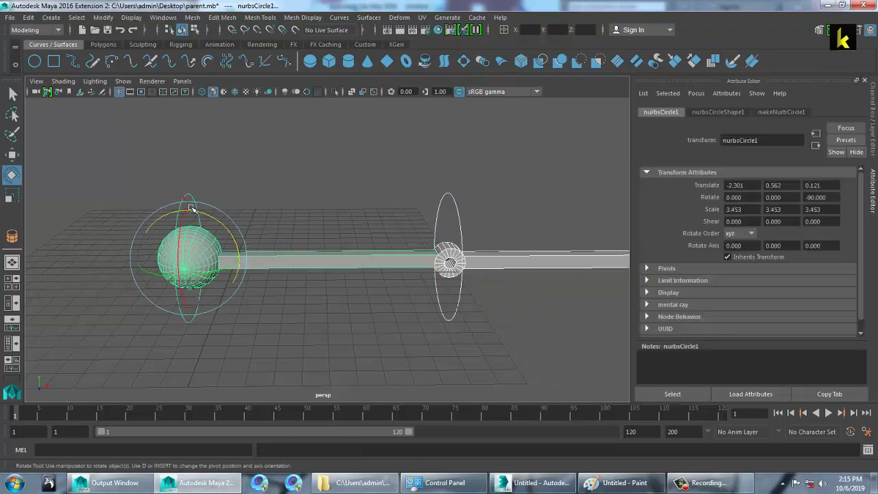
key(ctrl+z)
key(ctrl+z)
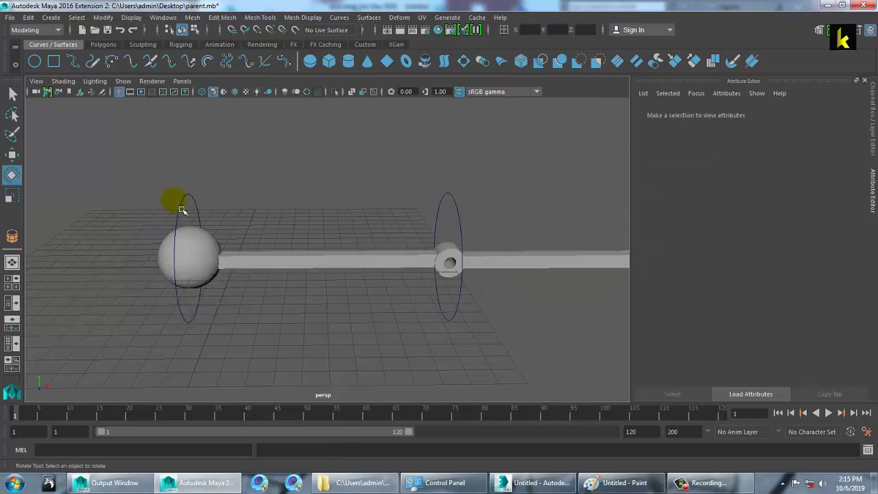
Test the hierarchy by rotating the sphere's circle and the pipe joint's circle, and undo the rotations
click(186, 216)
drag(226, 229, 455, 245)
click(466, 220)
click(519, 137)
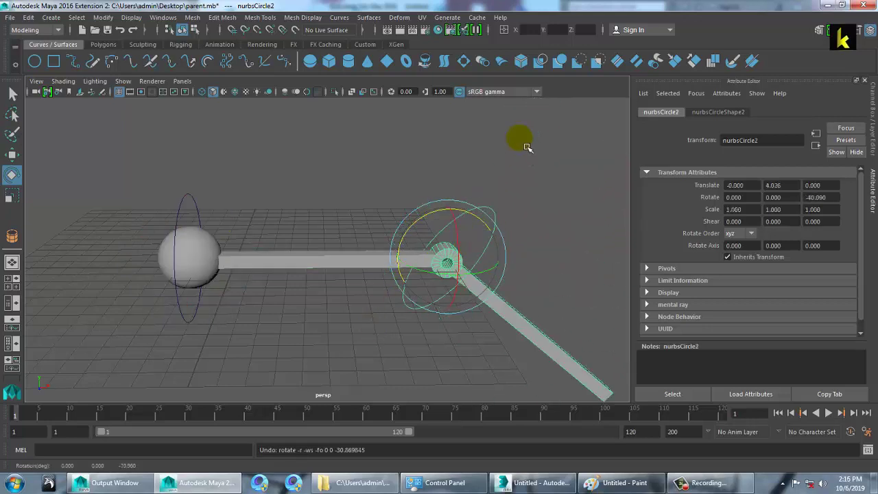
key(ctrl+z)
key(ctrl+z)
Rotate the circle around the sphere so its Z rotation is about -90.865
alt+middle_drag(531, 217, 403, 200)
scroll(408, 204, down, 4)
alt+drag(408, 203, 464, 258)
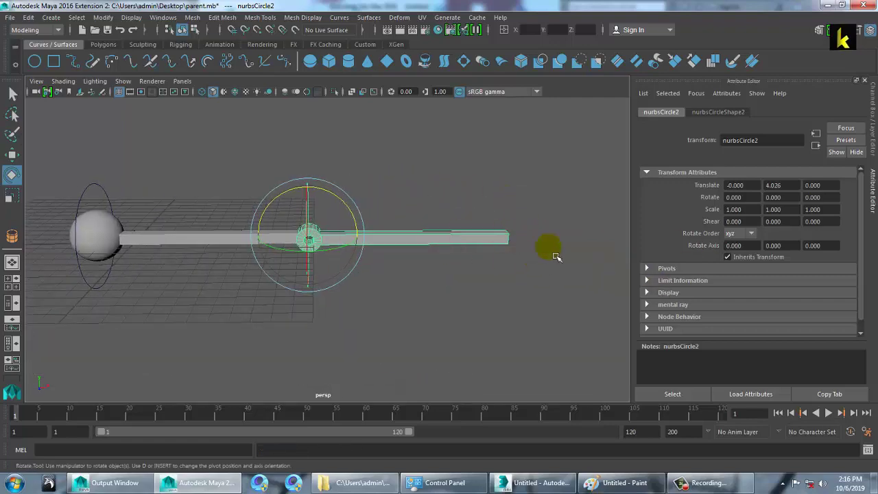
alt+drag(553, 256, 397, 236)
click(200, 226)
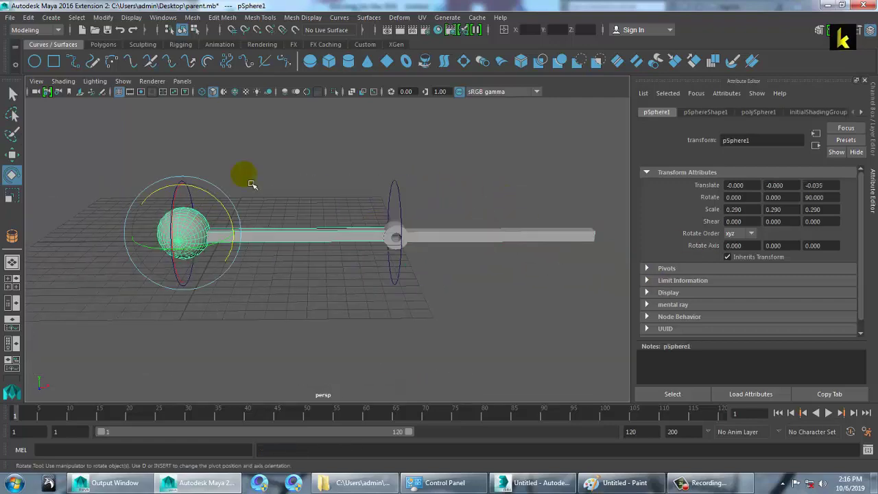
click(247, 154)
click(182, 202)
mouse_move(223, 202)
mouse_down()
mouse_move(136, 143)
mouse_move(240, 234)
mouse_move(190, 158)
mouse_move(231, 196)
mouse_move(225, 201)
mouse_up()
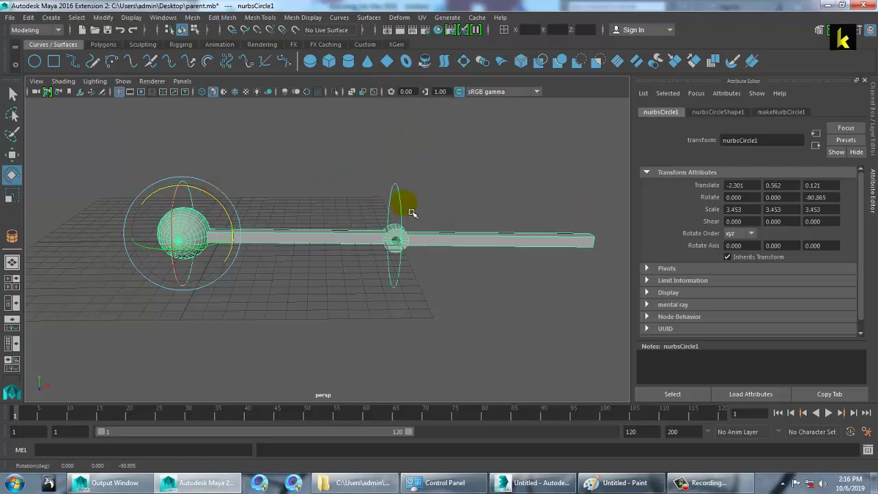
Rotate the circle around the pipe joint to about -30.254 in Z, and undo the rotation
click(401, 211)
click(396, 207)
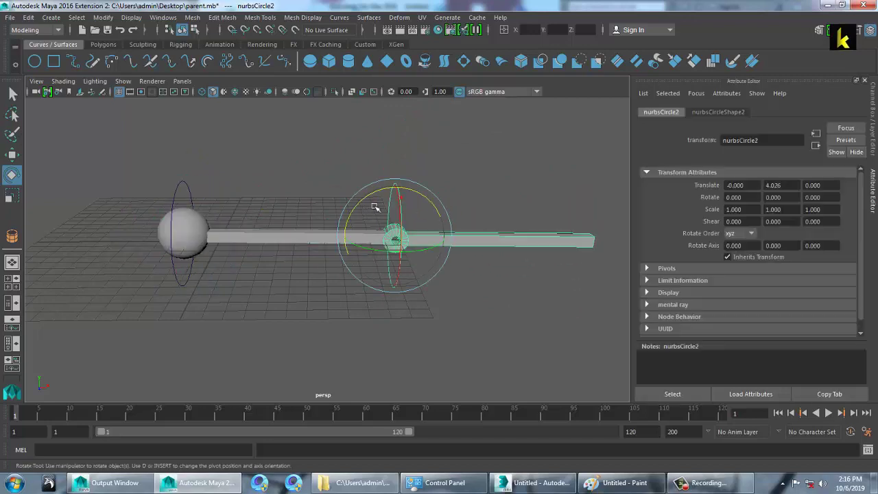
drag(367, 210, 650, 300)
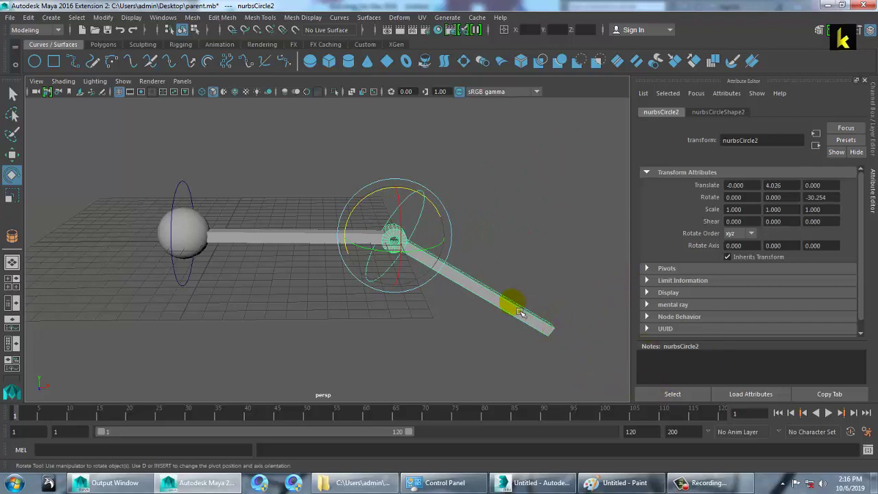
key(ctrl+z)
Compare direct selection of the sphere and outer arm, try rotating the outer arm without its circle, and undo it
scroll(474, 302, up, 3)
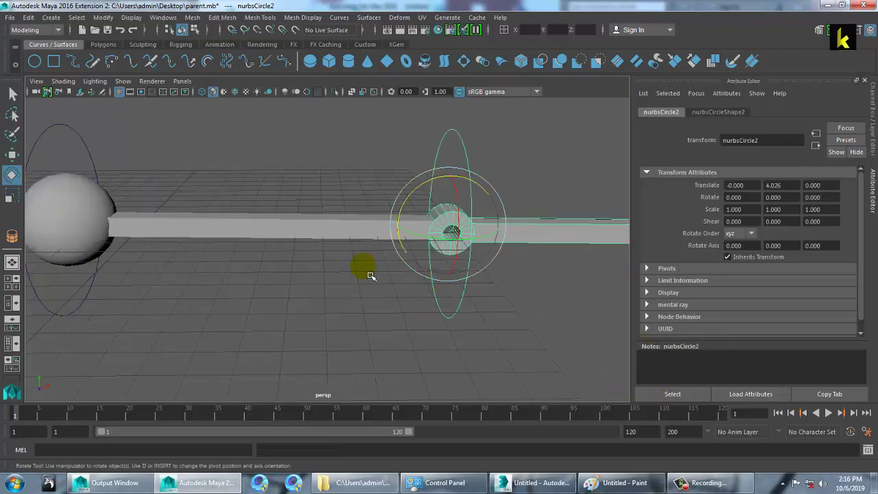
scroll(333, 268, down, 2)
click(111, 207)
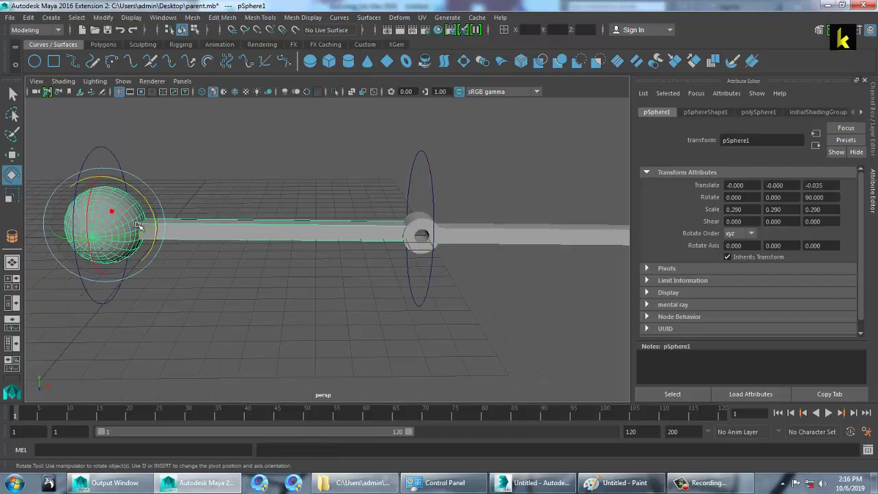
click(498, 232)
drag(397, 190, 417, 190)
key(ctrl+z)
key(ctrl+z)
click(435, 181)
key(ctrl+z)
Rotate the circle around the sphere to a Z rotation of about -89.114, carrying the whole arm chain
click(94, 173)
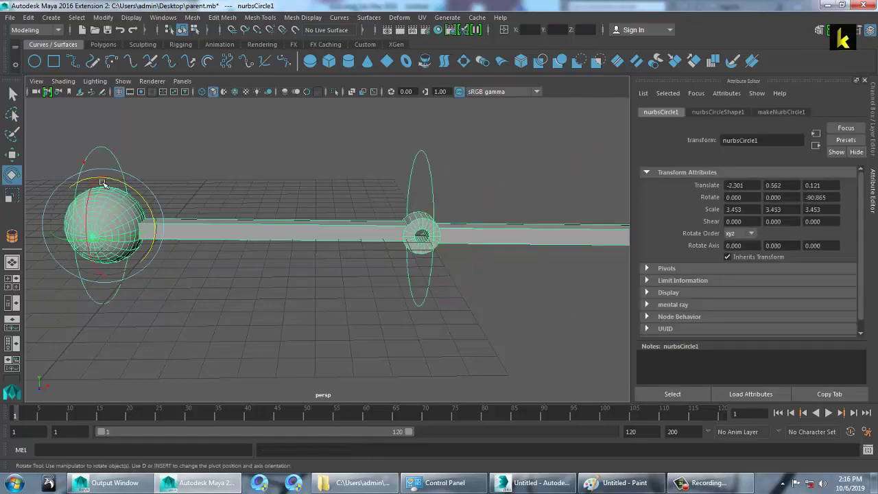
drag(157, 215, 192, 191)
scroll(387, 308, down, 4)
alt+middle_drag(446, 304, 391, 303)
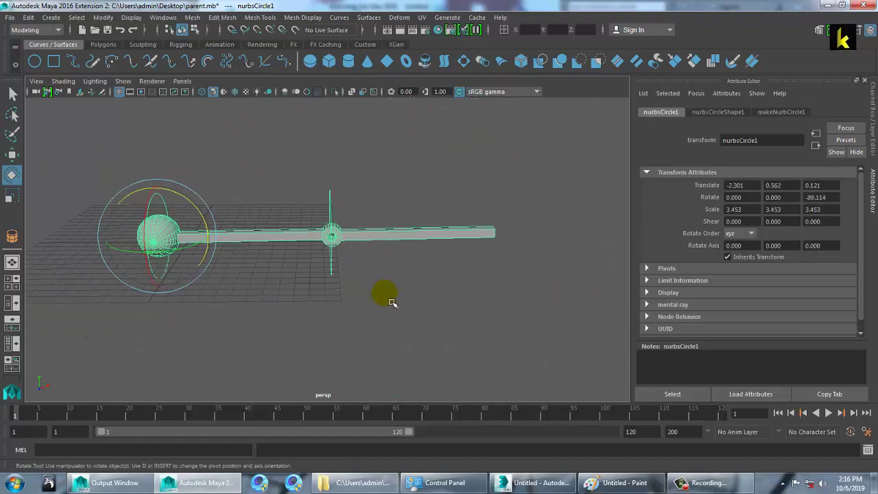
click(710, 482)
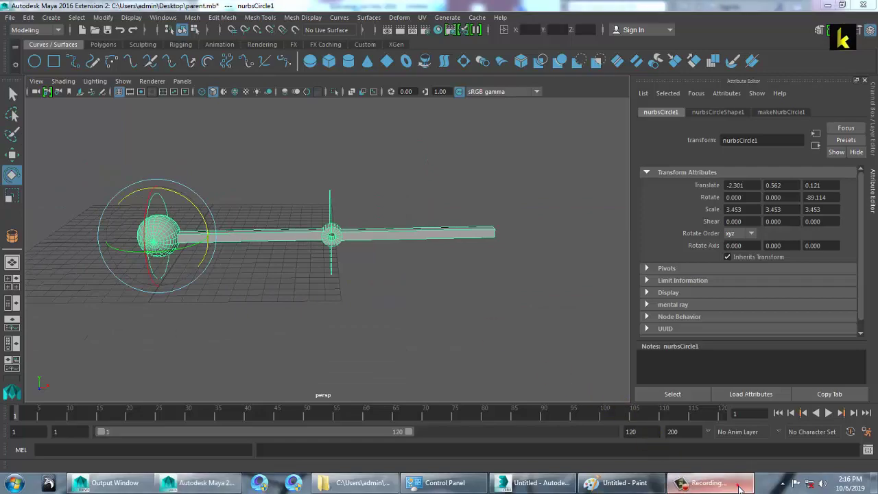
click(858, 435)
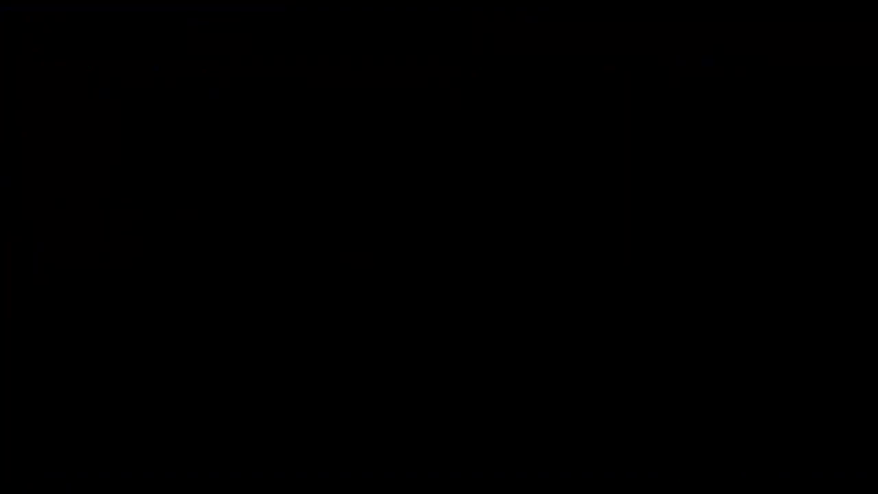